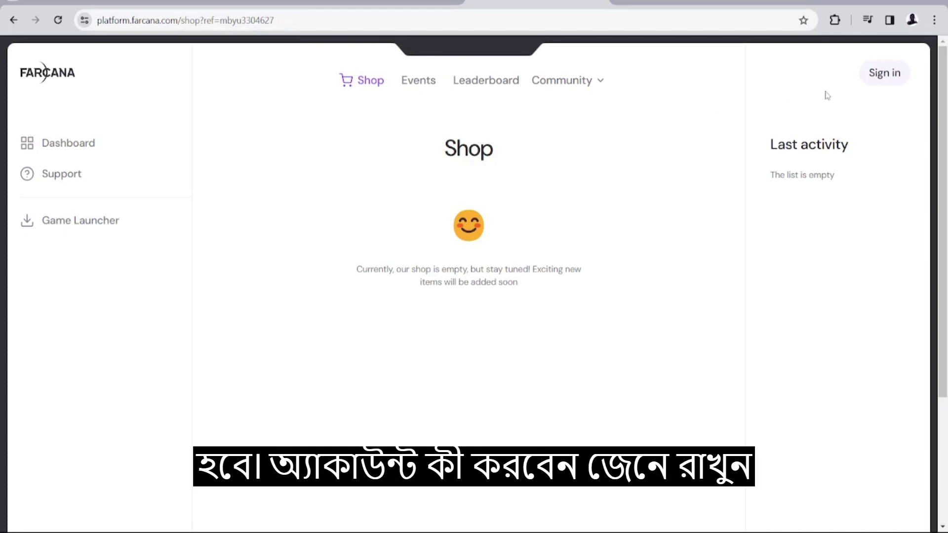
# Step: Open the Farcana account registration form and clear the suggested nickname
pyautogui.click(884, 72)
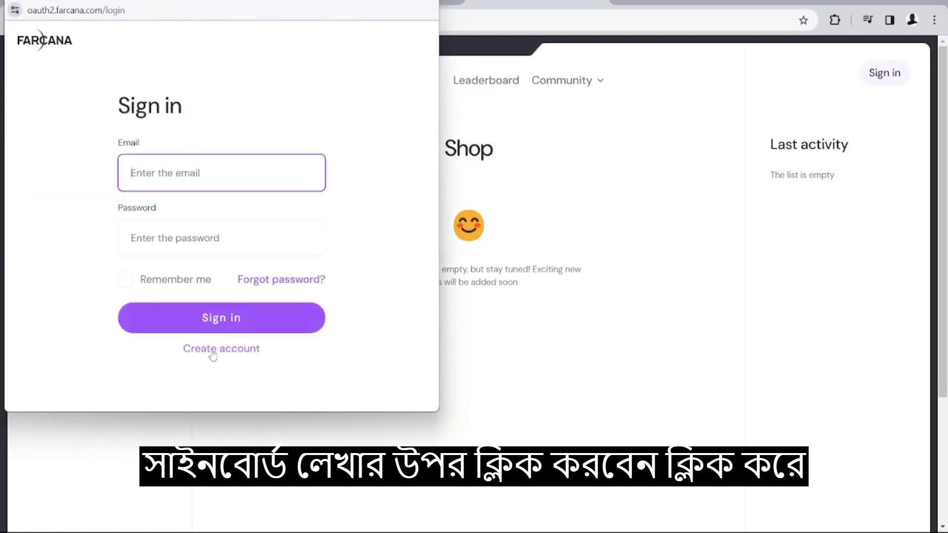
pyautogui.click(221, 359)
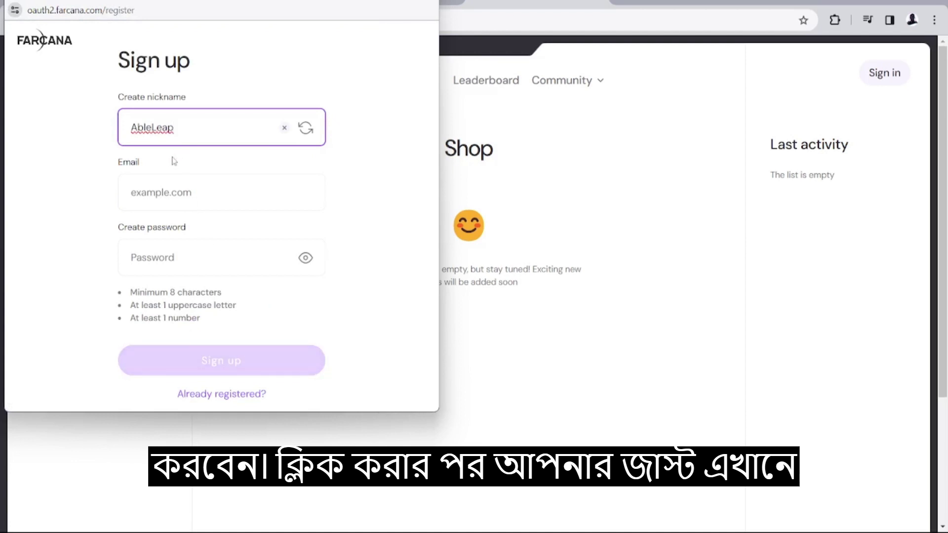
pyautogui.press('BackSpace')
pyautogui.press('BackSpace')
pyautogui.press('BackSpace')
pyautogui.press('BackSpace')
pyautogui.press('BackSpace')
pyautogui.press('BackSpace')
pyautogui.press('BackSpace')
pyautogui.press('BackSpace')
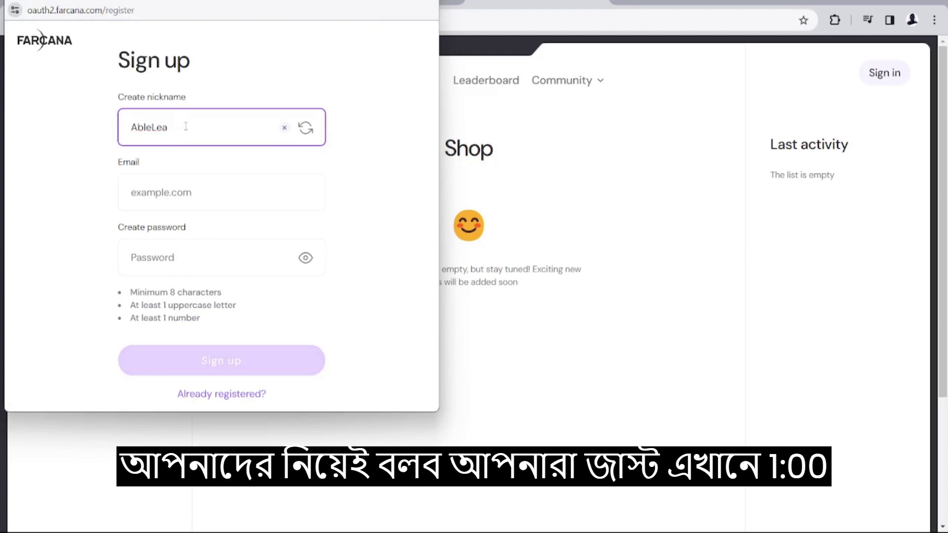
# Step: Fill in the nickname, email and account password on the registration form and submit the sign-up
pyautogui.scroll(-1, 139, 249)
pyautogui.click(150, 261)
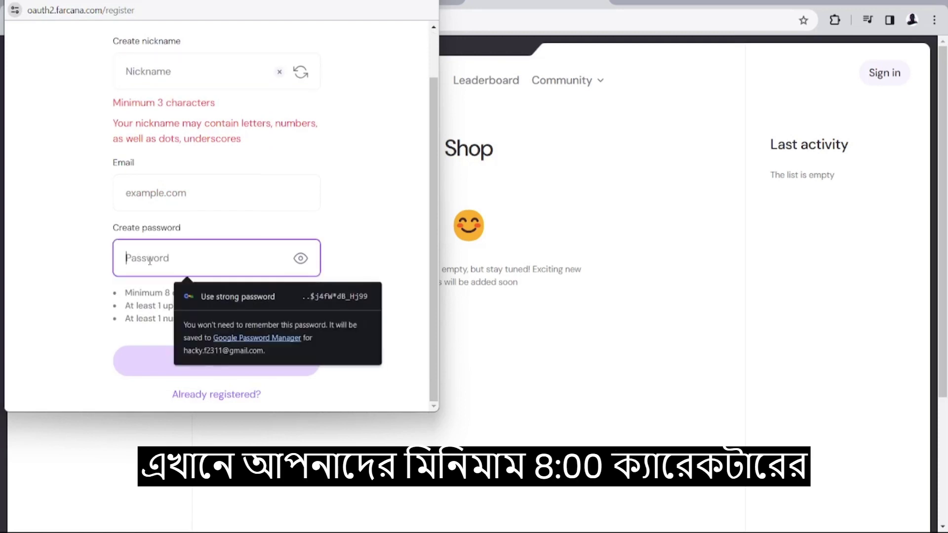
pyautogui.click(92, 290)
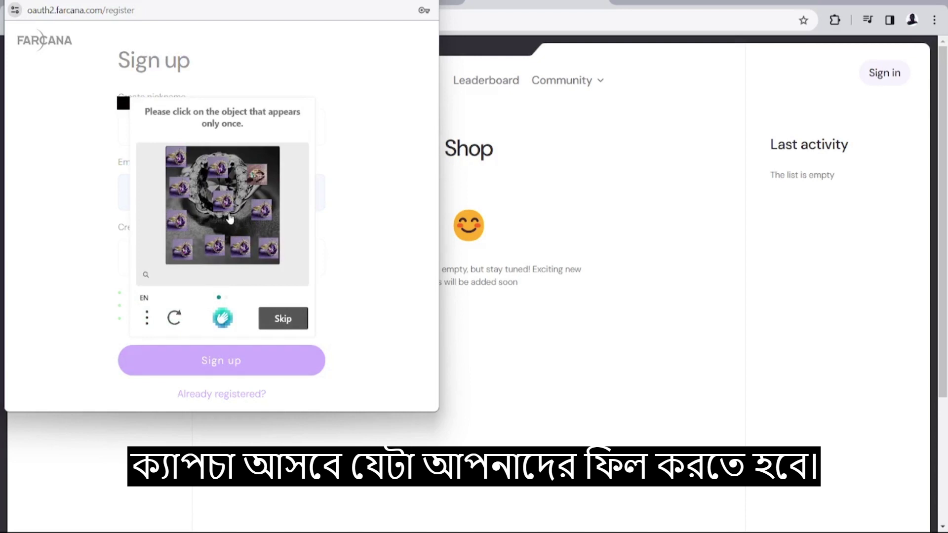
# Step: Solve both captcha puzzles by picking the object that appears only once, and submit them for verification
pyautogui.click(258, 175)
pyautogui.click(285, 320)
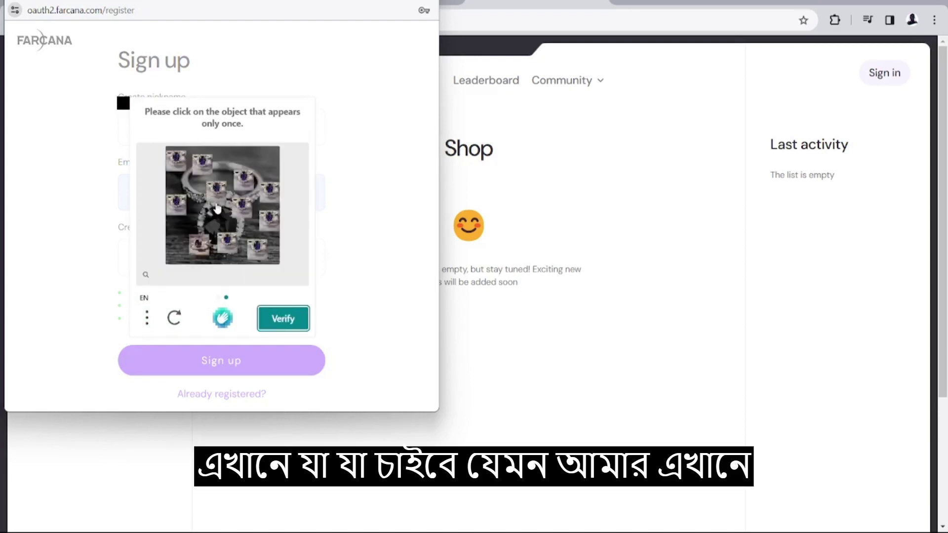
pyautogui.click(200, 246)
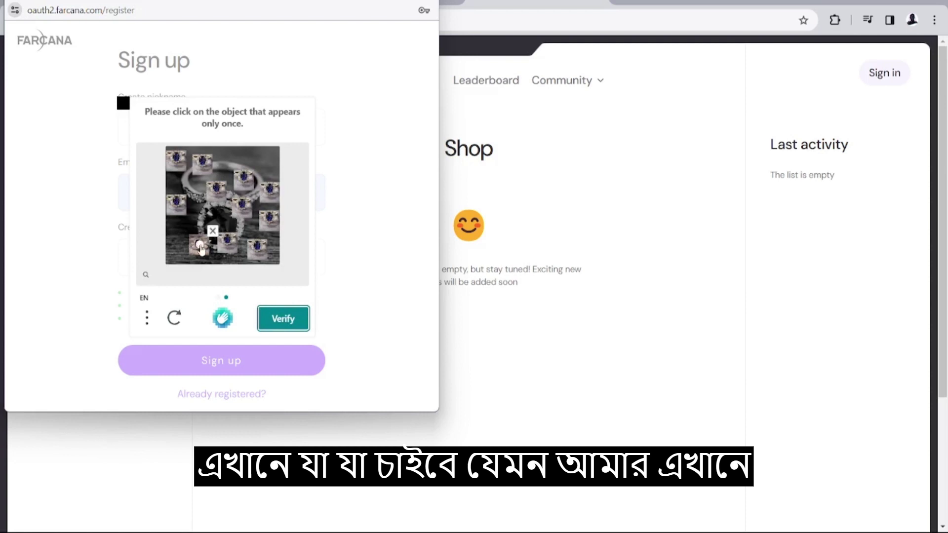
pyautogui.click(282, 320)
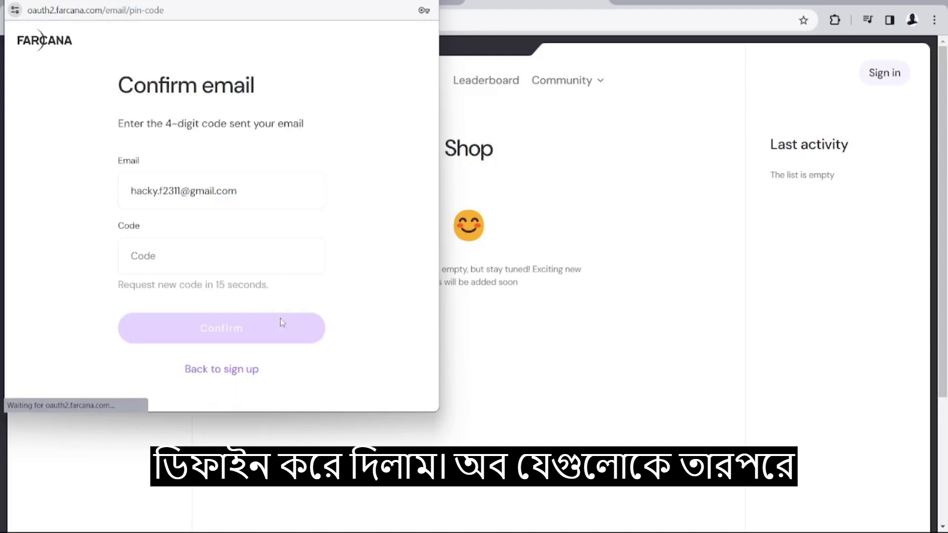
# Step: Confirm the email with the verification code, decline saving the password, and authorize Platform Farcana to access the account
pyautogui.click(183, 257)
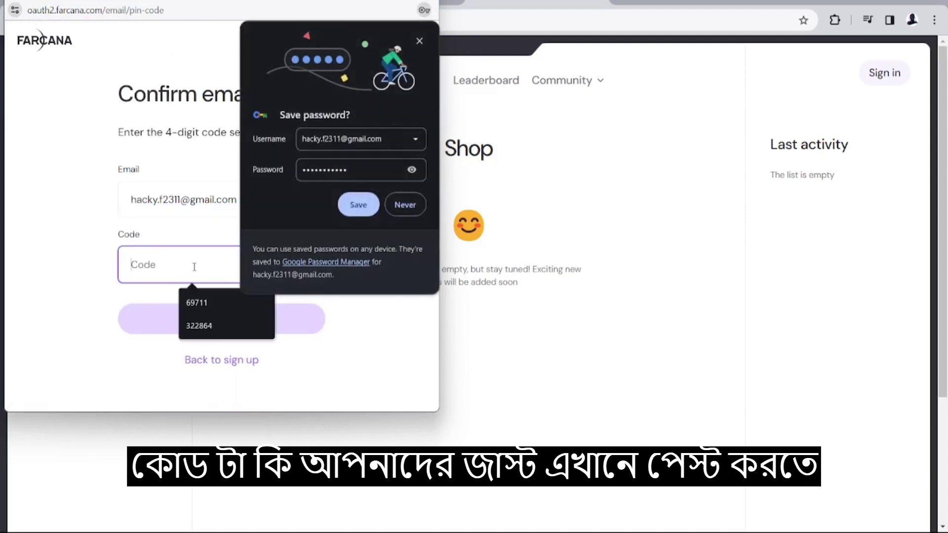
pyautogui.click(410, 203)
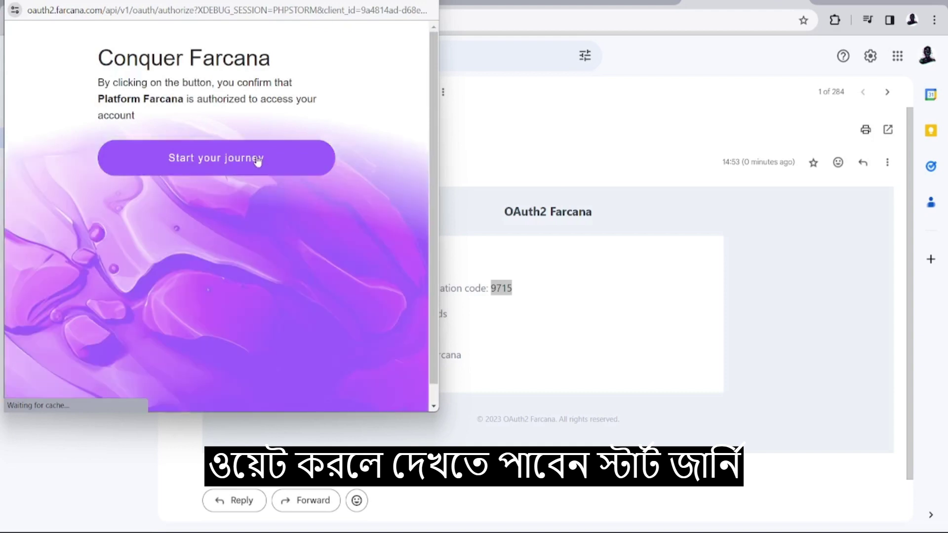
pyautogui.click(257, 161)
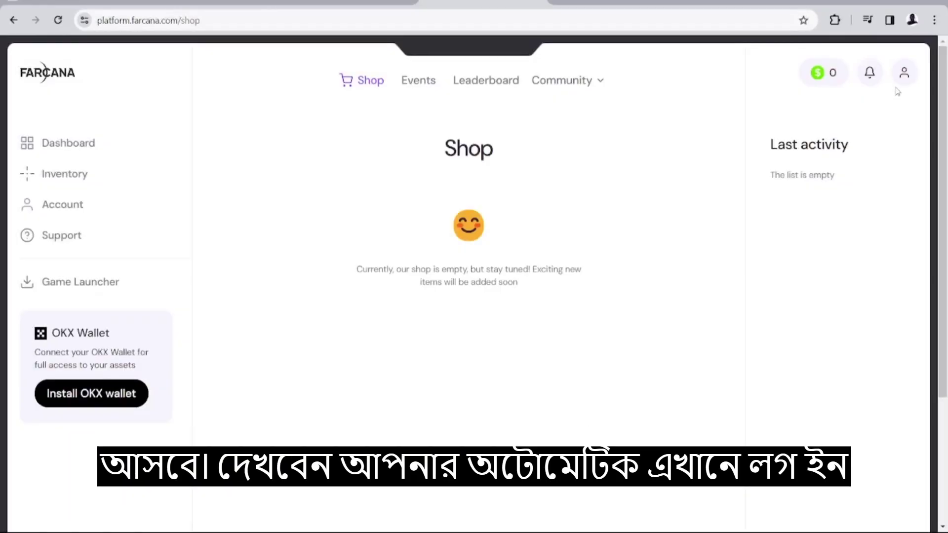
# Step: Open the account page and examine the referral link and the available withdrawal methods
pyautogui.click(900, 87)
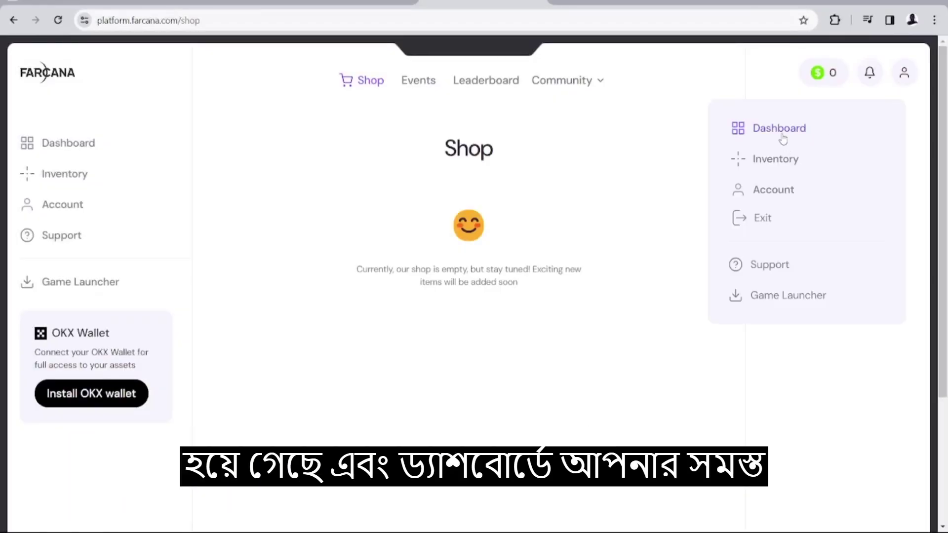
pyautogui.click(779, 191)
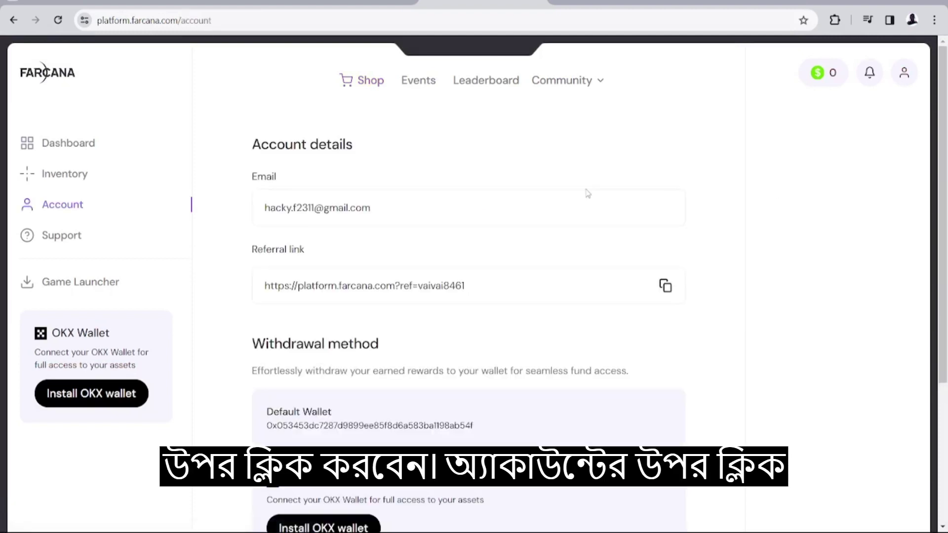
pyautogui.scroll(-2, 389, 228)
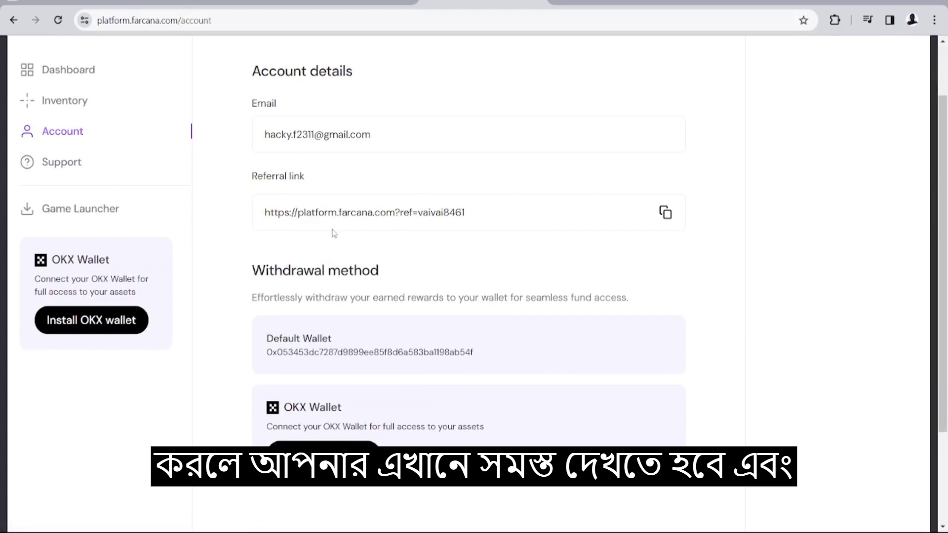
pyautogui.doubleClick(452, 212)
pyautogui.tripleClick(480, 236)
pyautogui.click(479, 236)
pyautogui.scroll(-2, 428, 241)
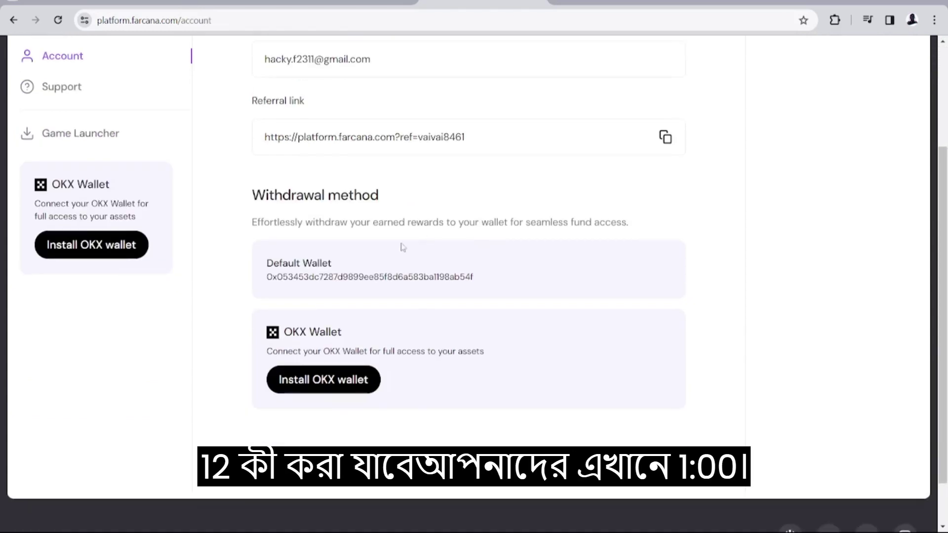
pyautogui.scroll(-1, 340, 295)
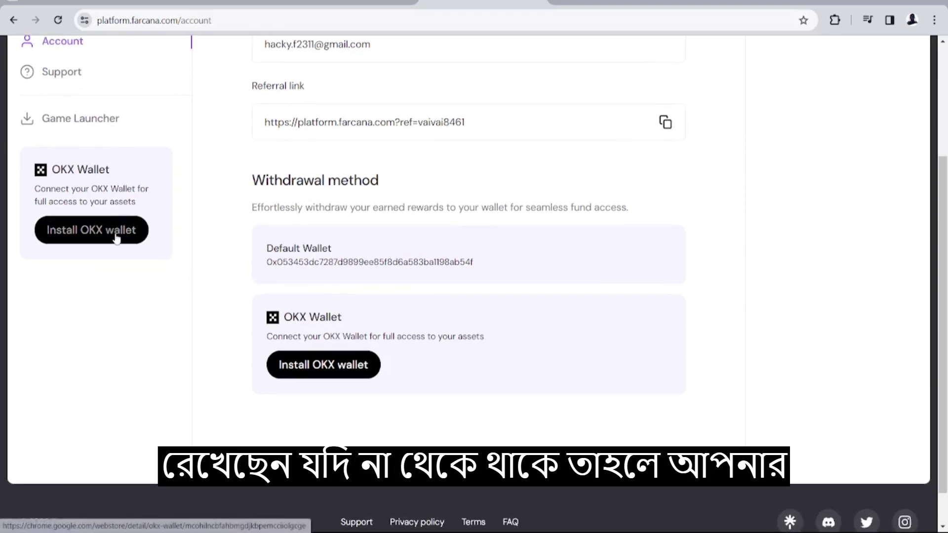
# Step: Install the OKX Wallet extension from the Chrome Web Store and return to the Farcana account page
pyautogui.click(91, 231)
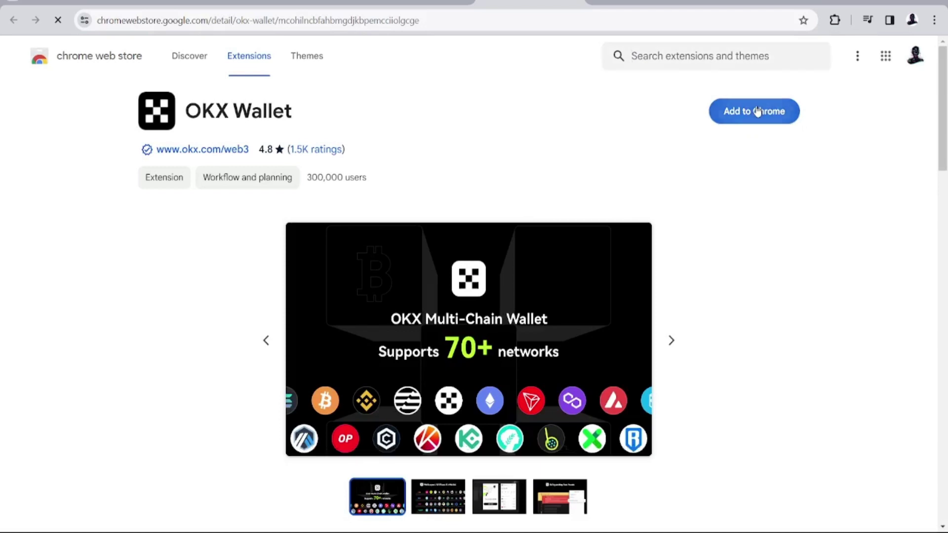
pyautogui.click(757, 110)
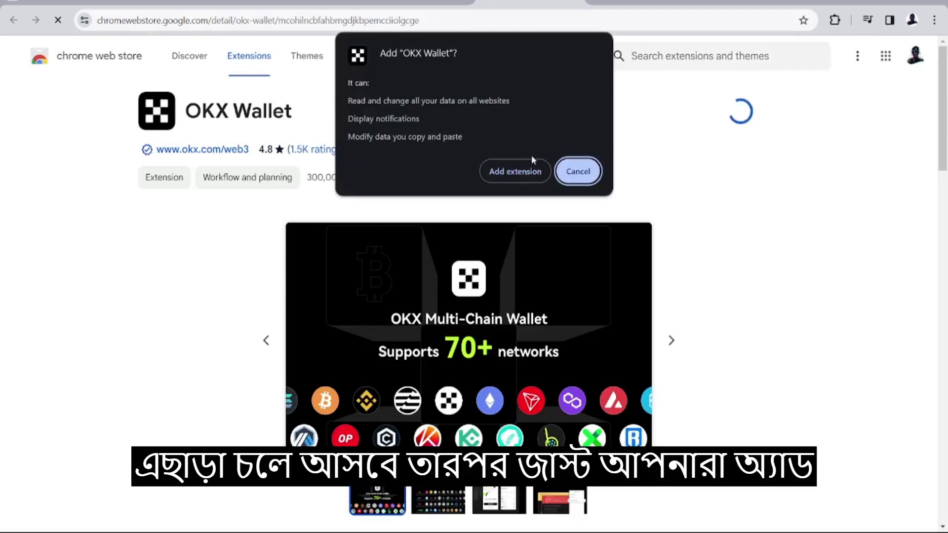
pyautogui.click(514, 181)
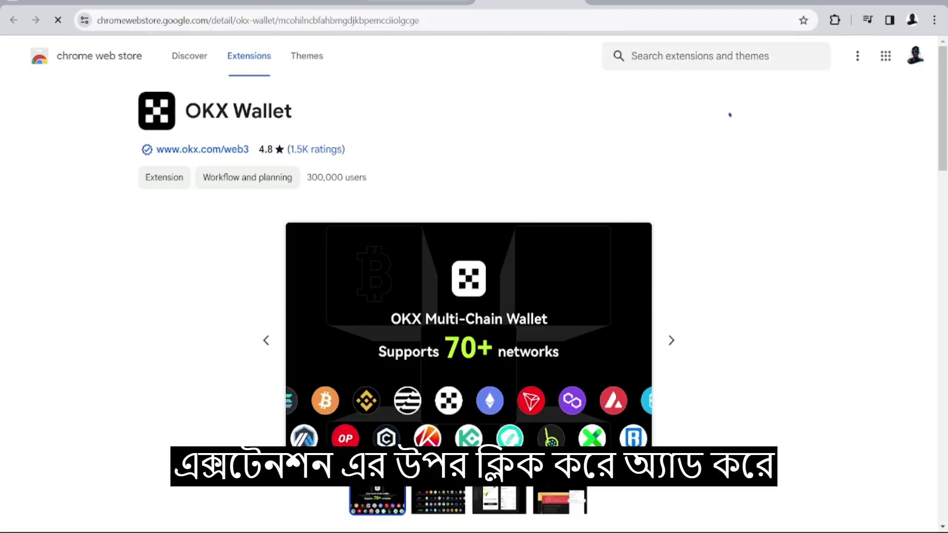
pyautogui.click(418, 4)
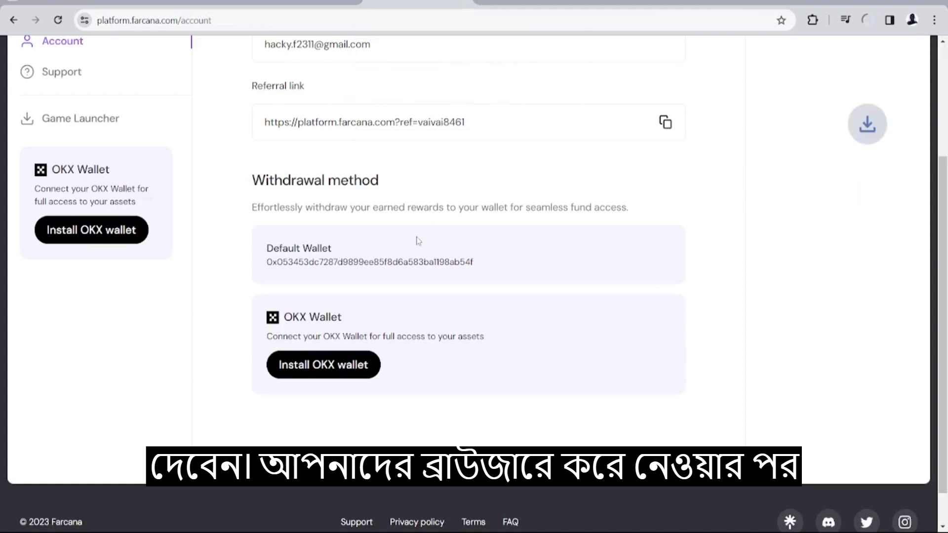
# Step: Connect OKX Wallet to the Farcana account by confirming the signature request, and check the withdrawal method section
pyautogui.click(871, 31)
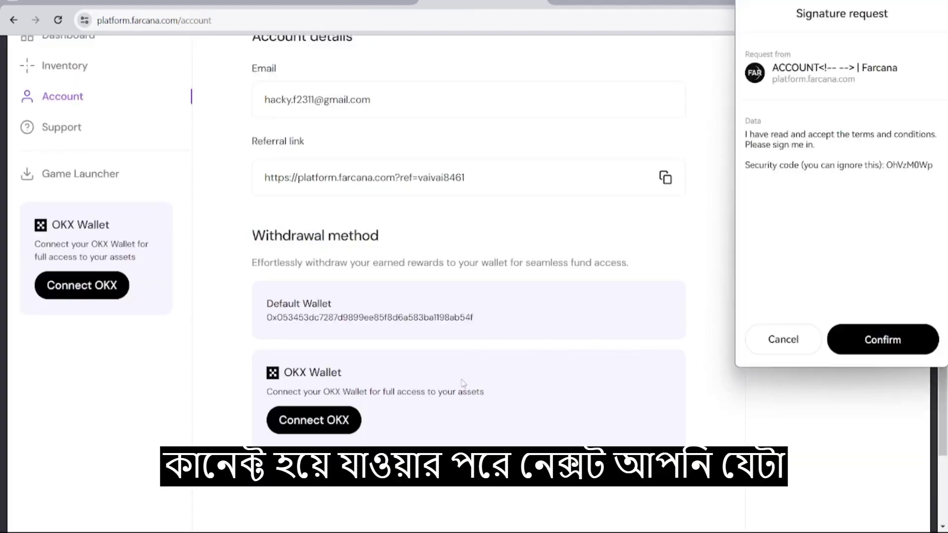
pyautogui.click(881, 343)
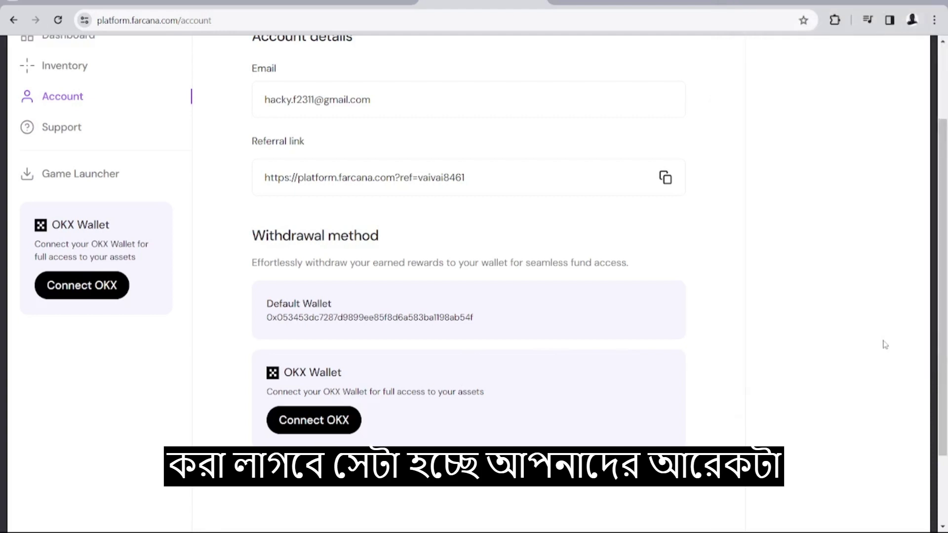
pyautogui.scroll(-2, 706, 382)
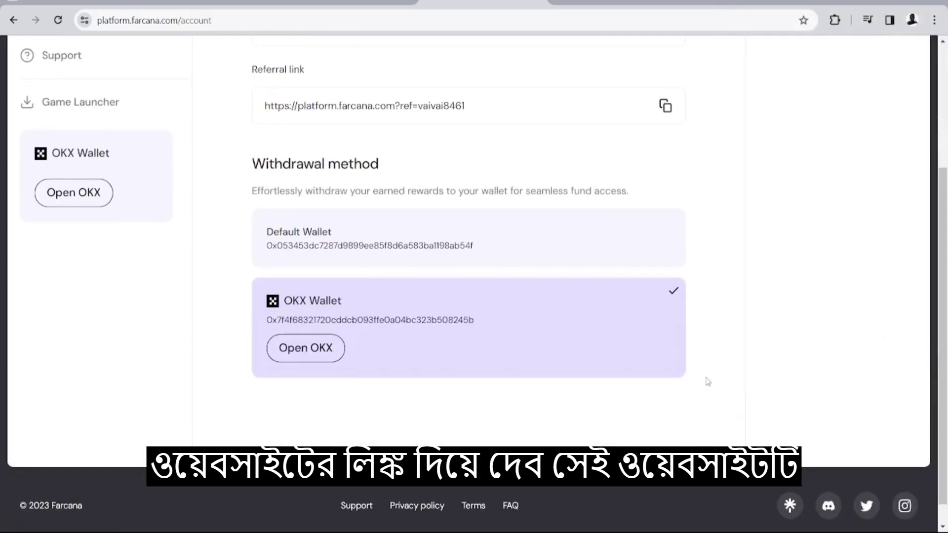
pyautogui.scroll(4, 554, 336)
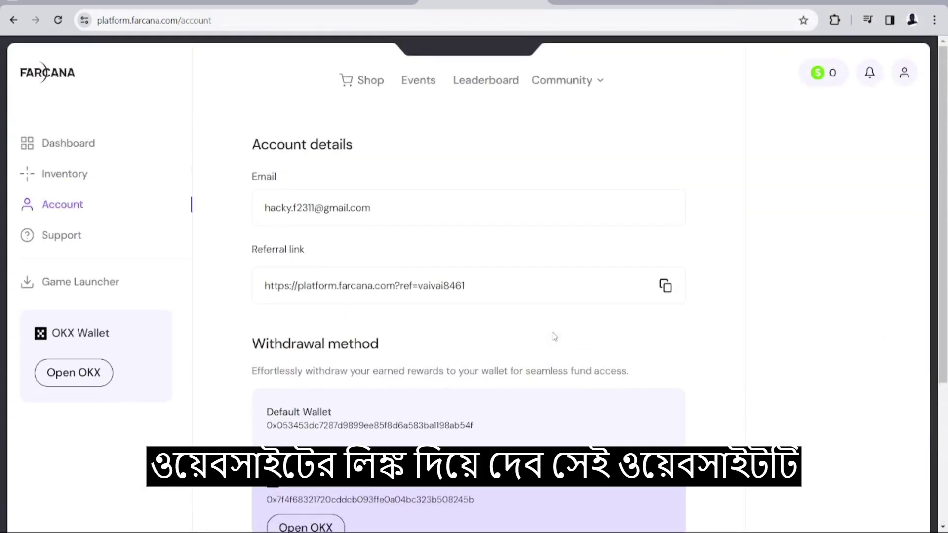
# Step: Switch to the $FAR Token Airdrop page, agree to the Airdrop Terms & Conditions and log in with a Google account
pyautogui.click(581, 5)
pyautogui.scroll(-5, 313, 328)
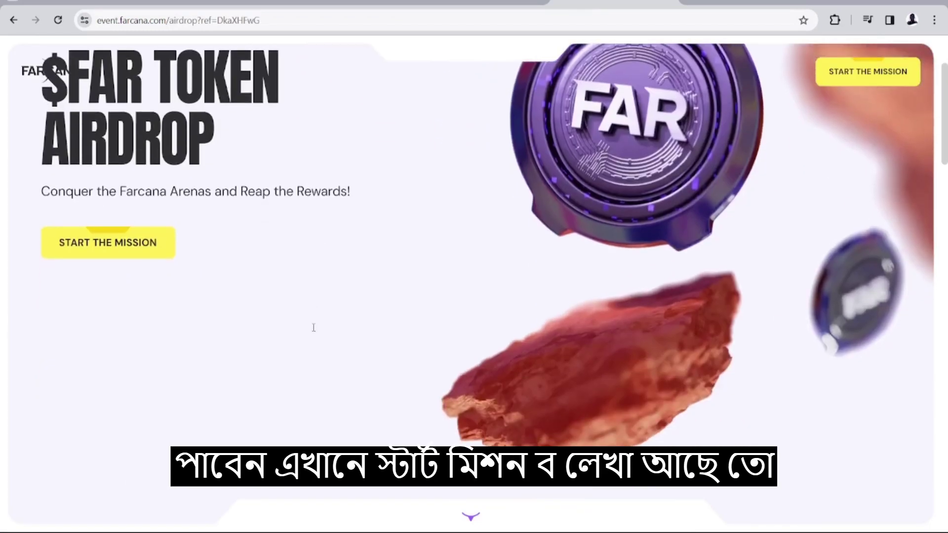
pyautogui.scroll(-10, 313, 331)
pyautogui.scroll(7, 313, 332)
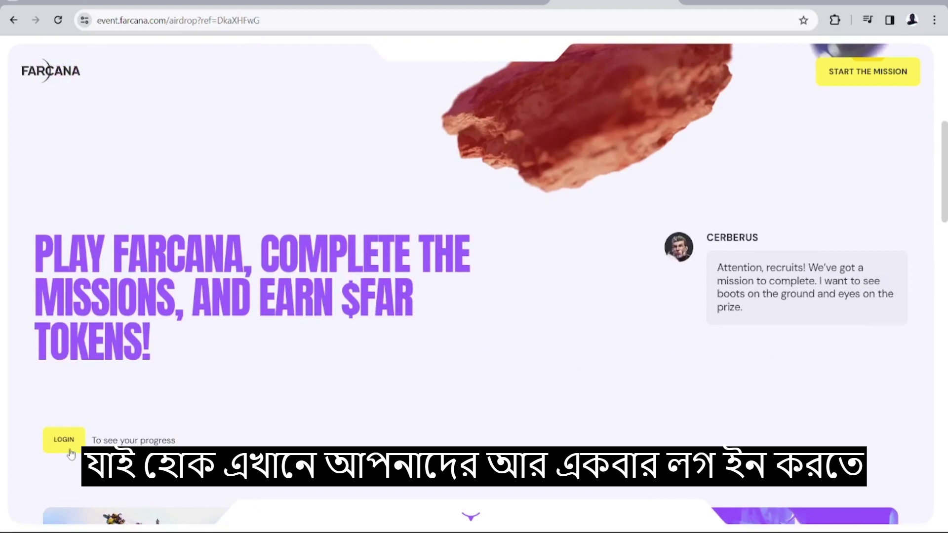
pyautogui.click(70, 450)
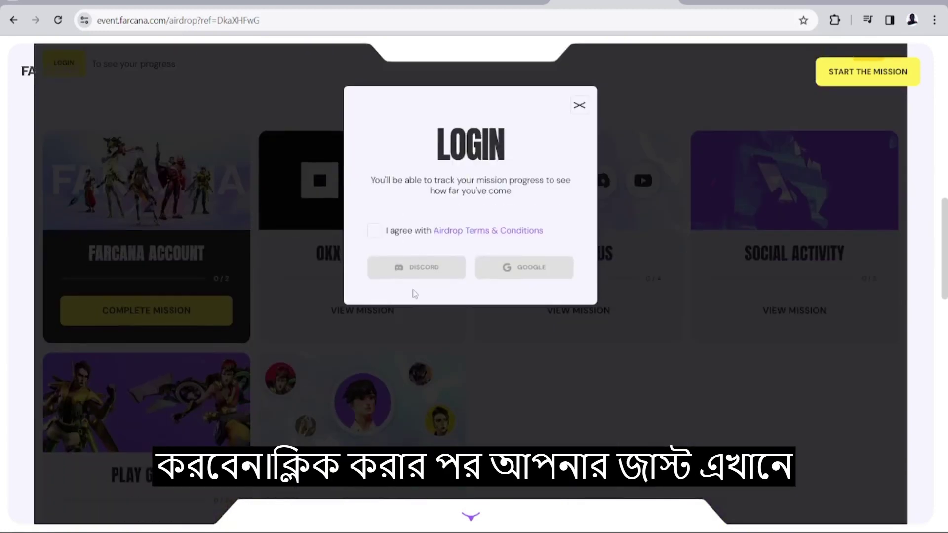
pyautogui.click(374, 231)
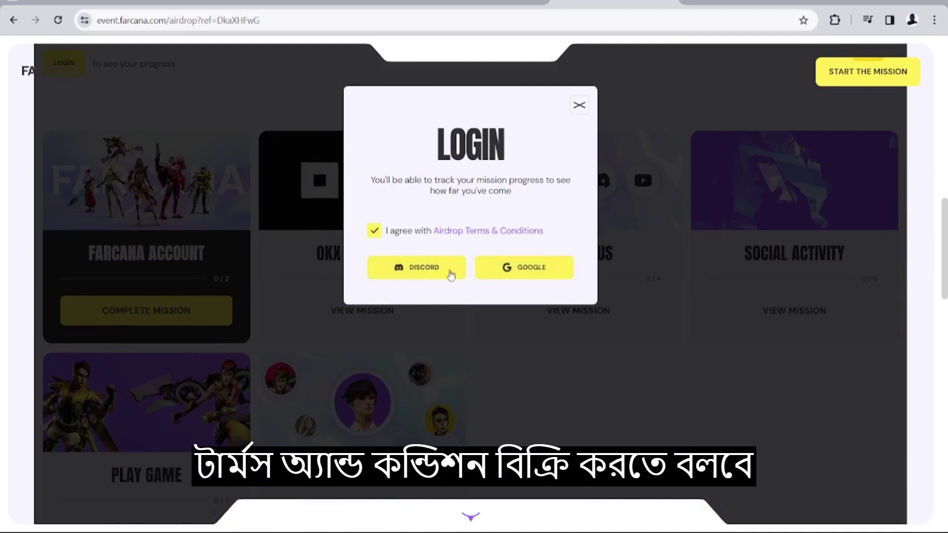
pyautogui.click(507, 280)
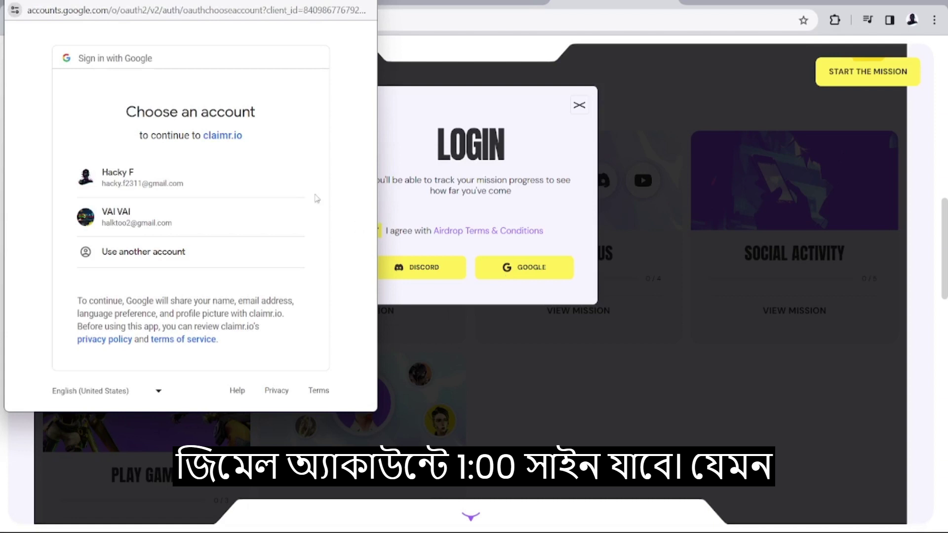
pyautogui.click(109, 184)
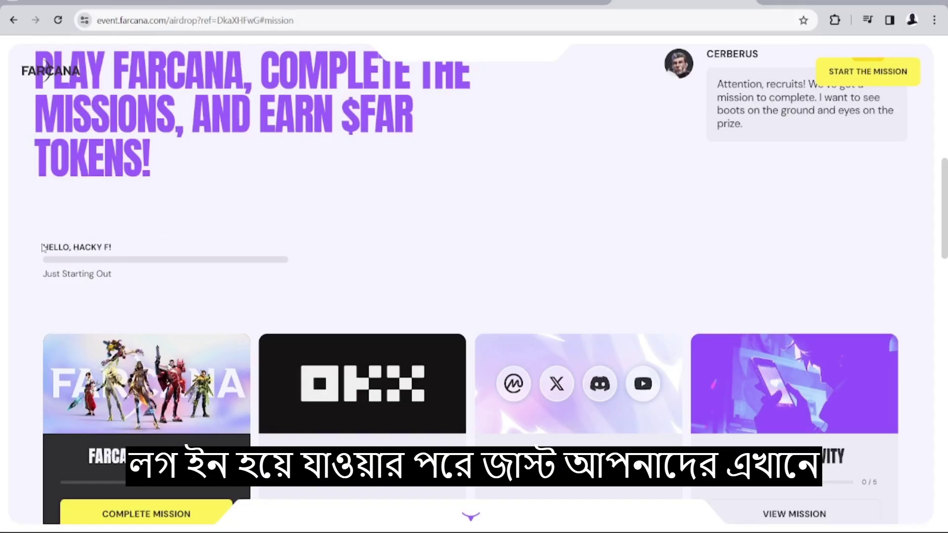
# Step: Look over the airdrop missions and open the Farcana Account mission at its Create an Account task
pyautogui.moveTo(74, 248); pyautogui.dragTo(111, 253)
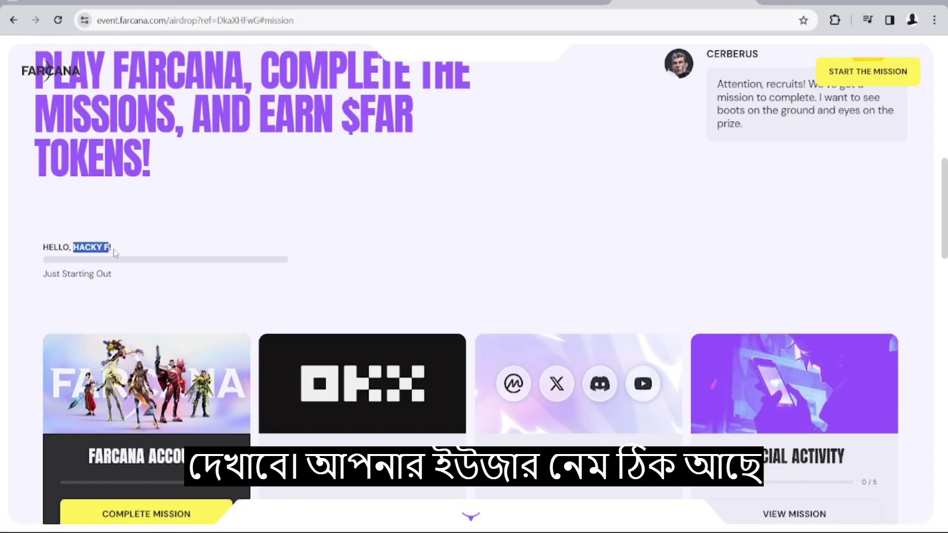
pyautogui.scroll(-4, 154, 257)
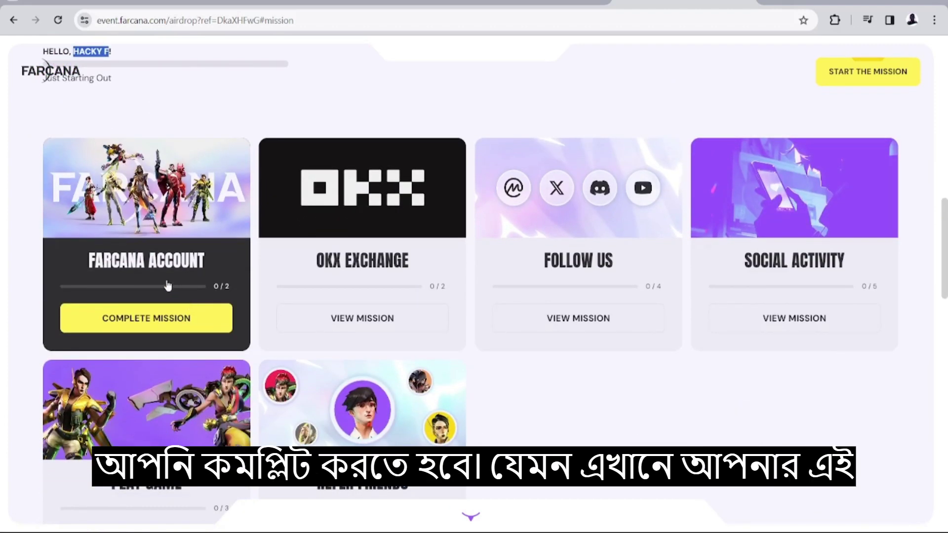
pyautogui.scroll(-2, 168, 296)
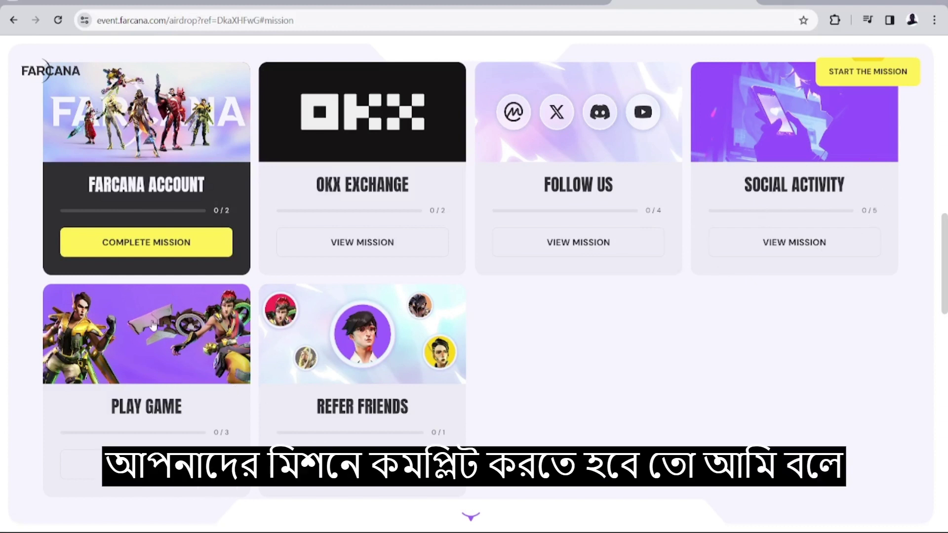
pyautogui.scroll(1, 153, 326)
pyautogui.click(142, 285)
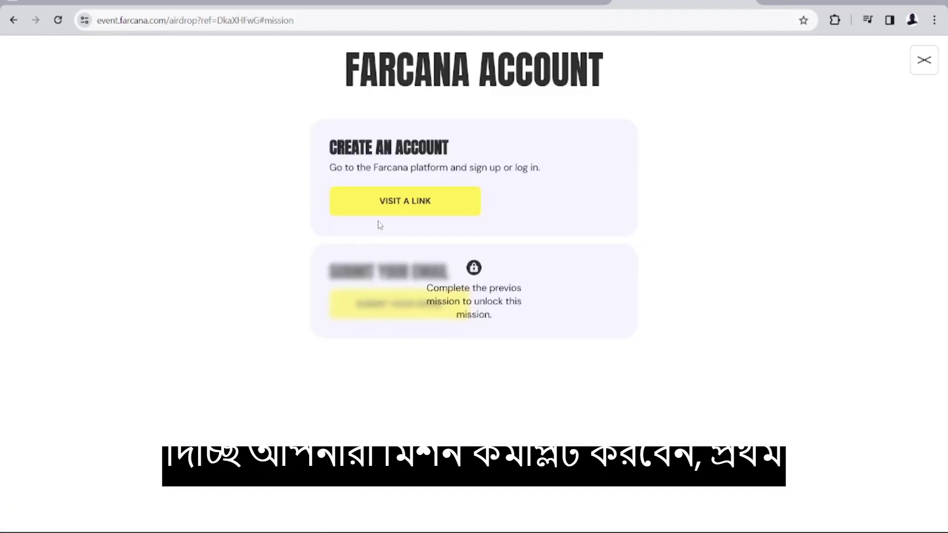
pyautogui.moveTo(329, 147); pyautogui.dragTo(449, 148)
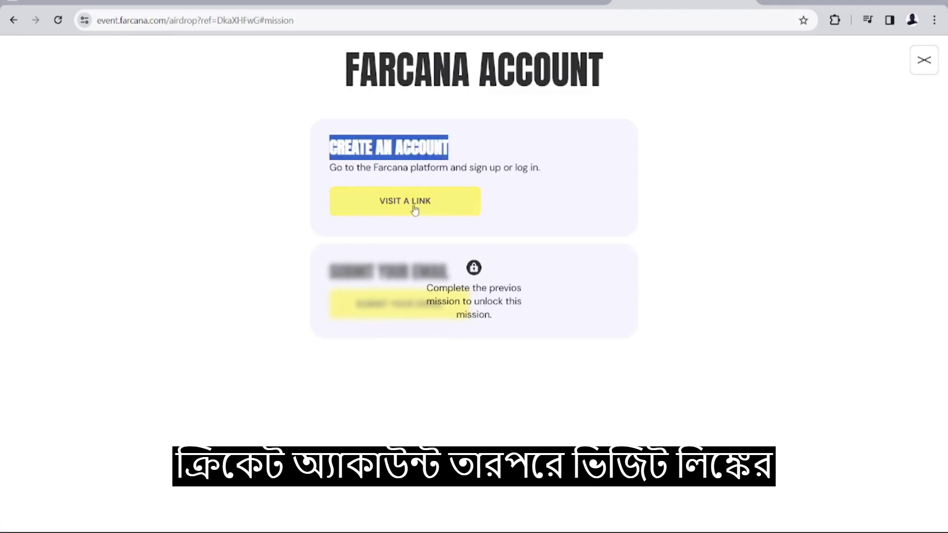
# Step: Complete the Create an Account task through its link, submit the email, and return to the missions overview
pyautogui.click(430, 208)
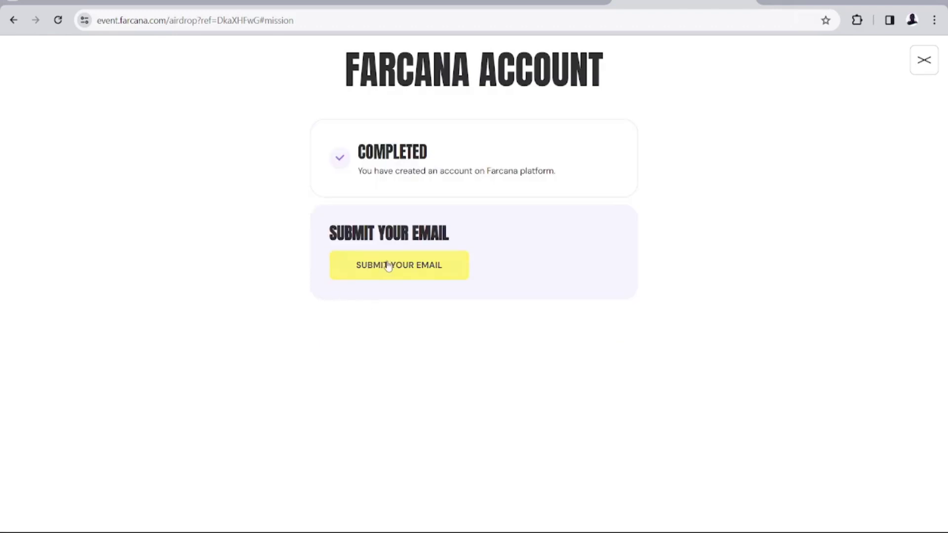
pyautogui.click(406, 266)
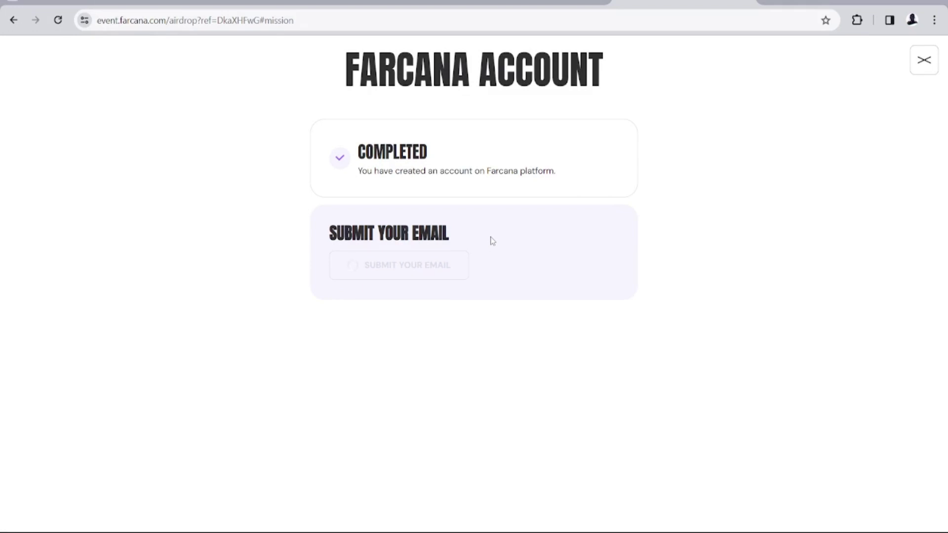
pyautogui.click(925, 76)
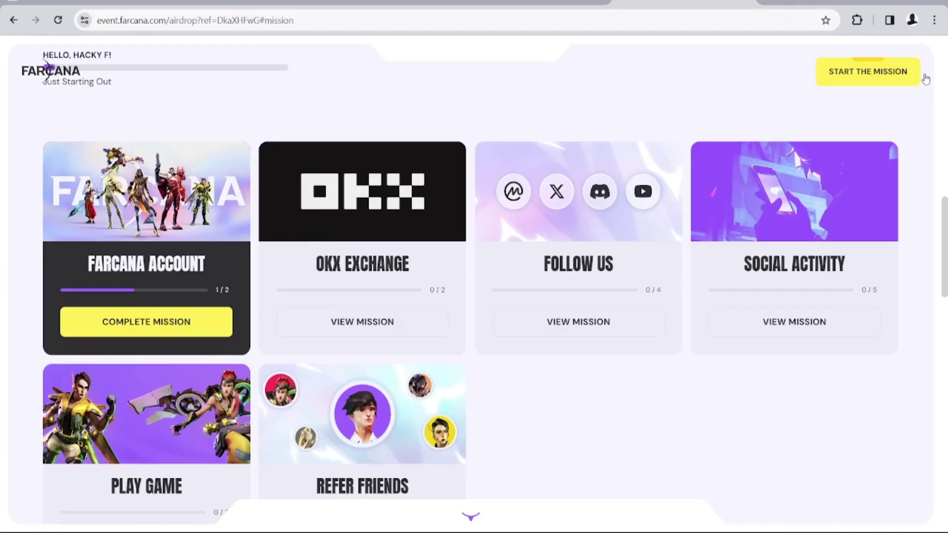
# Step: Open the OKX Exchange mission, read its account creation and screenshot upload tasks, and close it
pyautogui.click(372, 303)
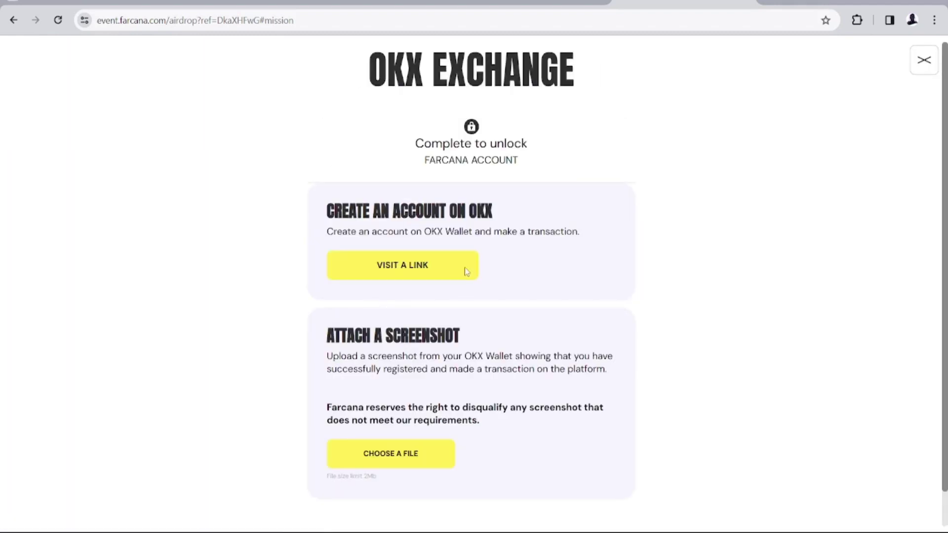
pyautogui.scroll(-1, 465, 272)
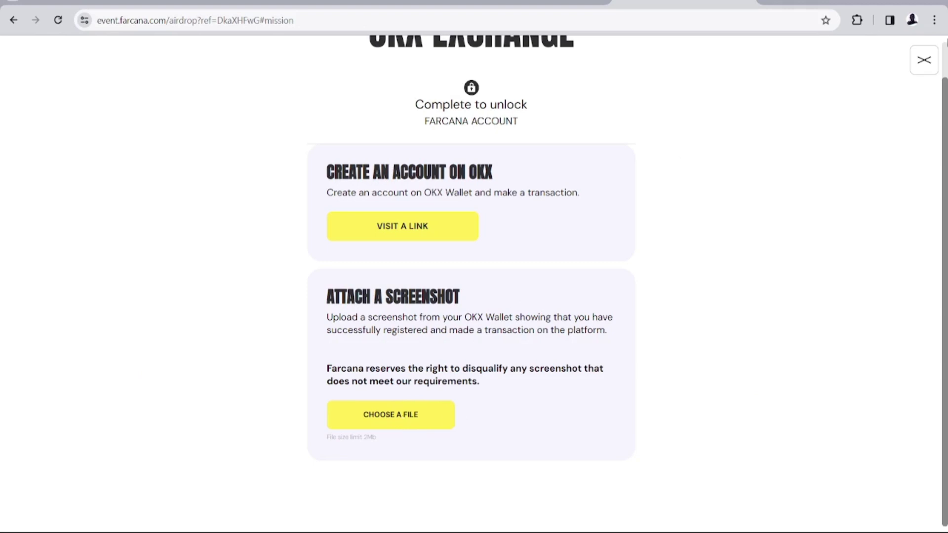
pyautogui.click(924, 58)
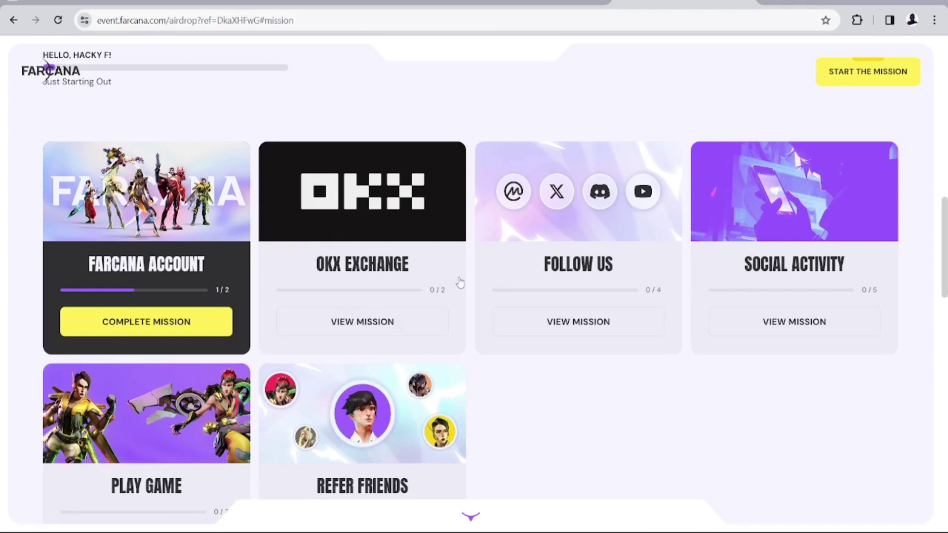
# Step: Open the Follow Us mission and examine its CoinMarketCap and X follow tasks
pyautogui.click(596, 320)
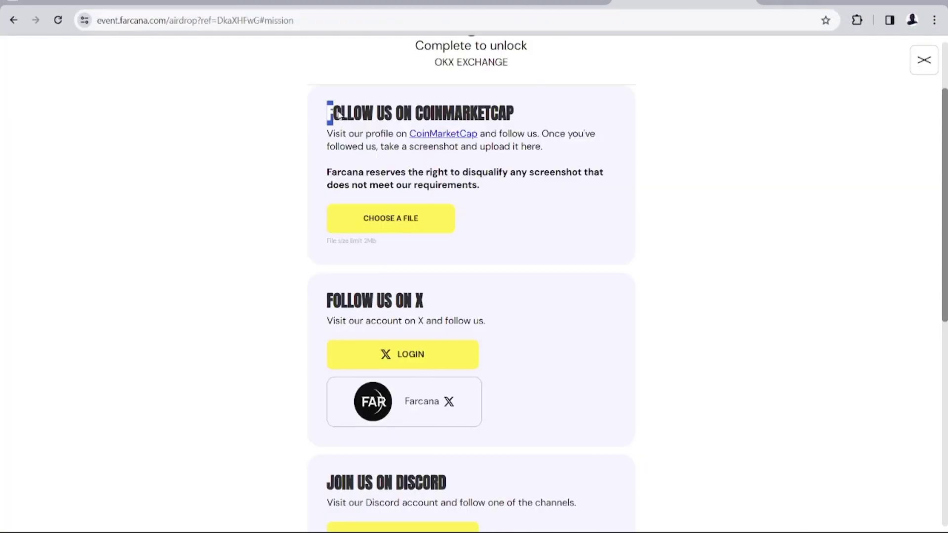
pyautogui.moveTo(338, 115); pyautogui.dragTo(515, 116)
pyautogui.click(539, 149)
pyautogui.scroll(-2, 394, 224)
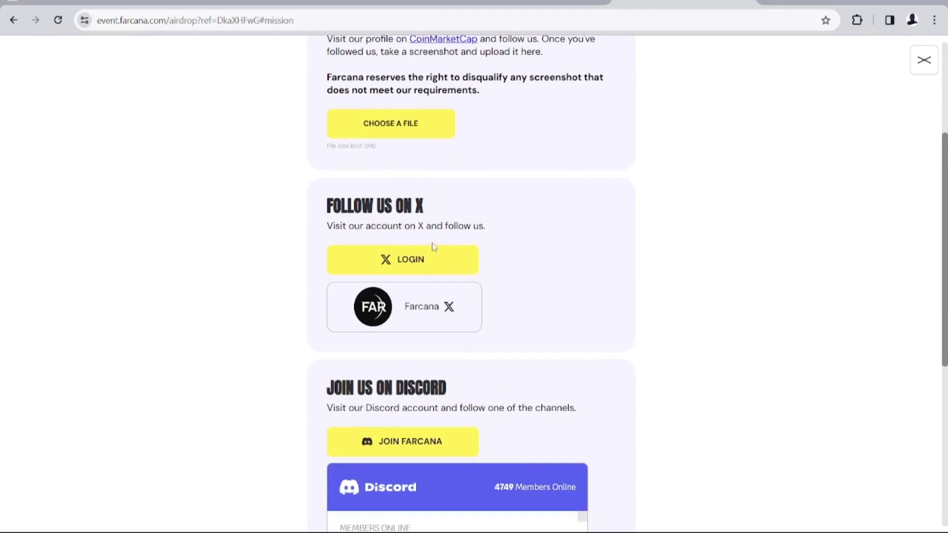
pyautogui.scroll(-1, 433, 249)
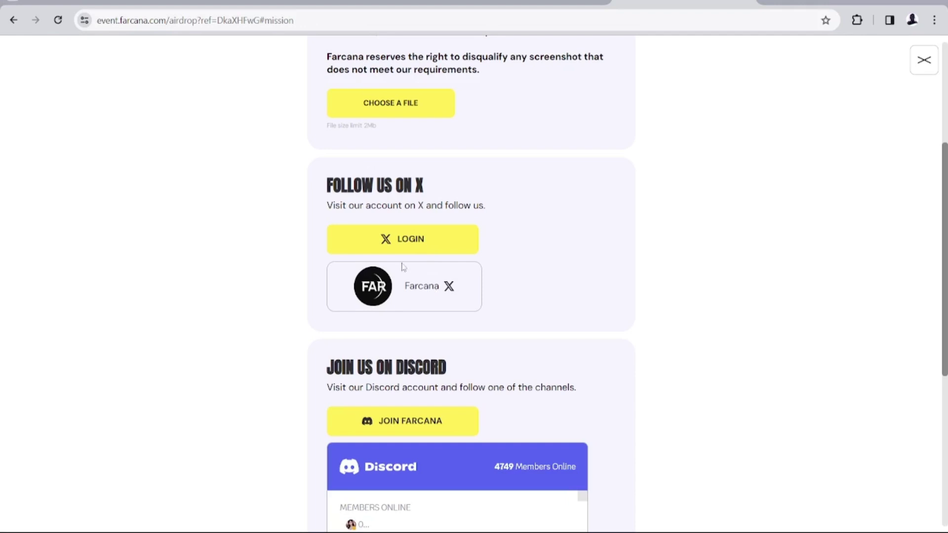
pyautogui.scroll(-1, 472, 286)
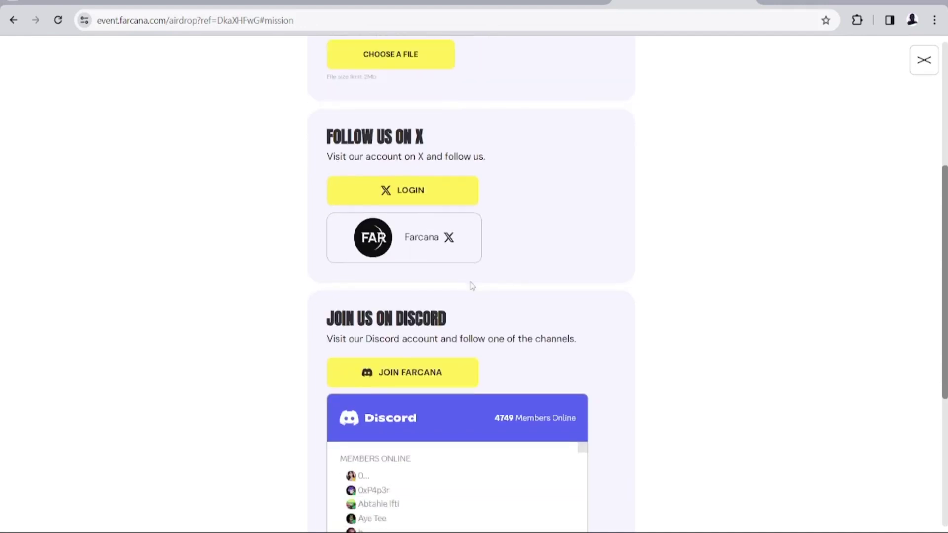
# Step: Read through the Discord and YouTube tasks of the Follow Us mission and return to the missions overview
pyautogui.scroll(-1, 456, 299)
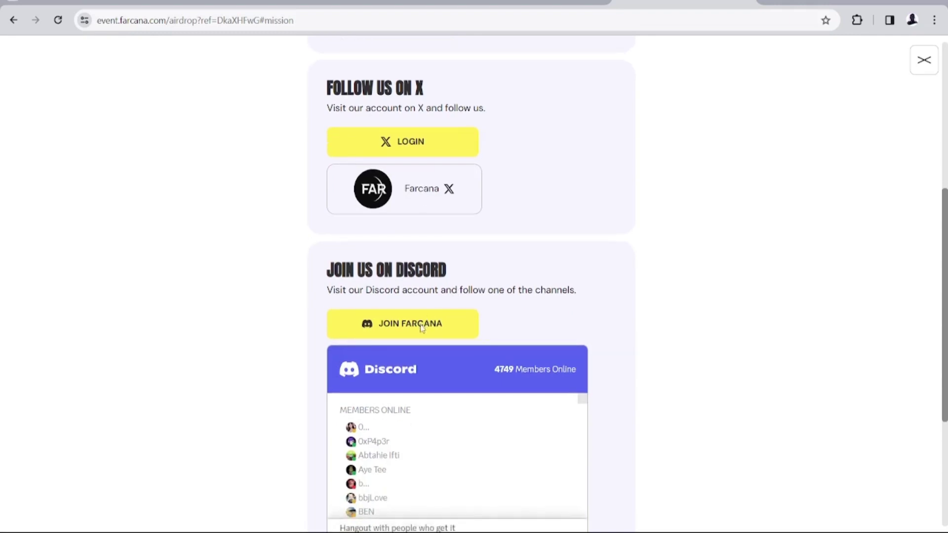
pyautogui.scroll(1, 422, 230)
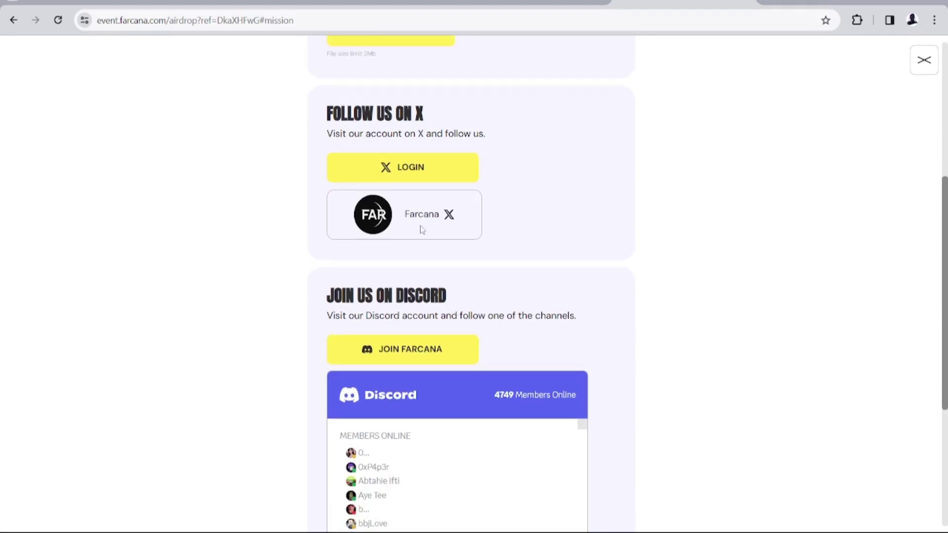
pyautogui.scroll(7, 422, 230)
pyautogui.scroll(-9, 422, 229)
pyautogui.scroll(-2, 422, 230)
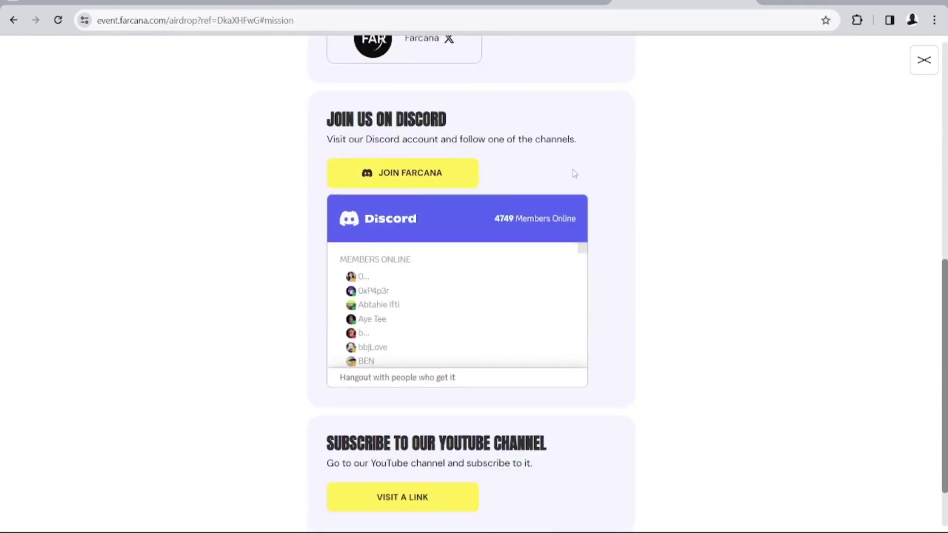
pyautogui.click(919, 67)
pyautogui.scroll(-10, 589, 350)
pyautogui.scroll(-8, 588, 350)
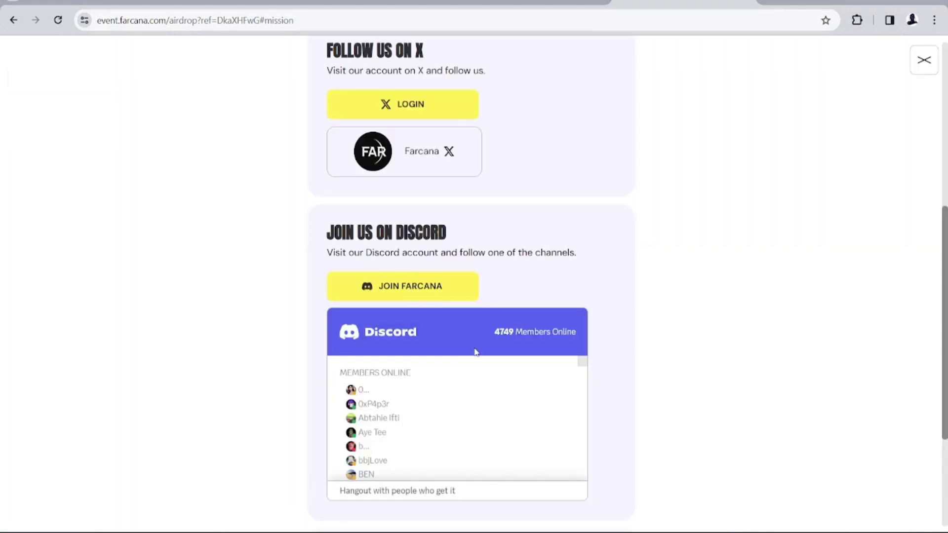
pyautogui.scroll(-2, 476, 351)
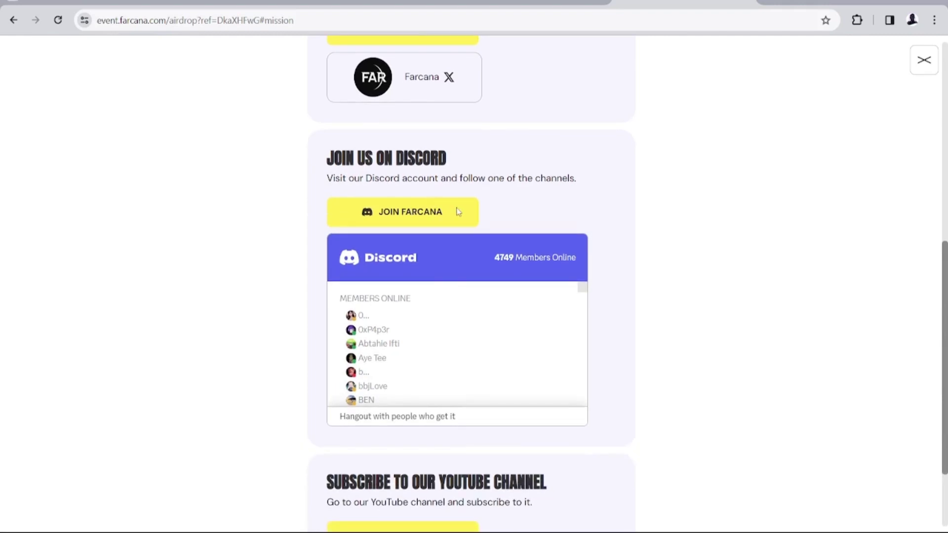
pyautogui.scroll(-3, 448, 264)
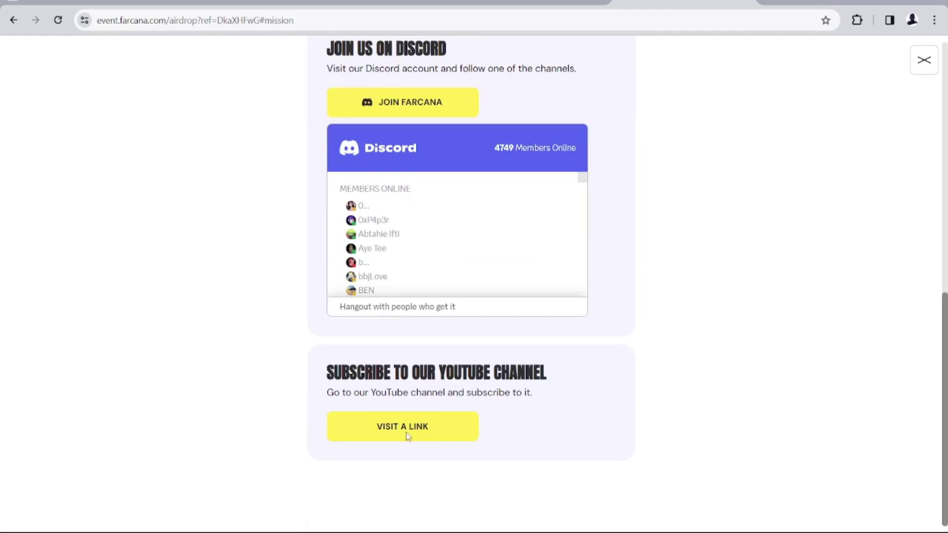
pyautogui.scroll(10, 582, 388)
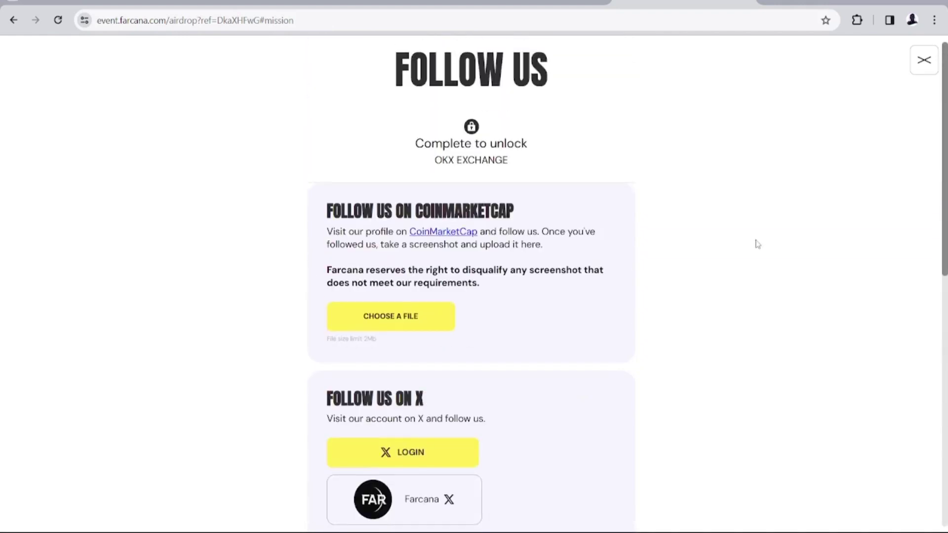
pyautogui.click(924, 59)
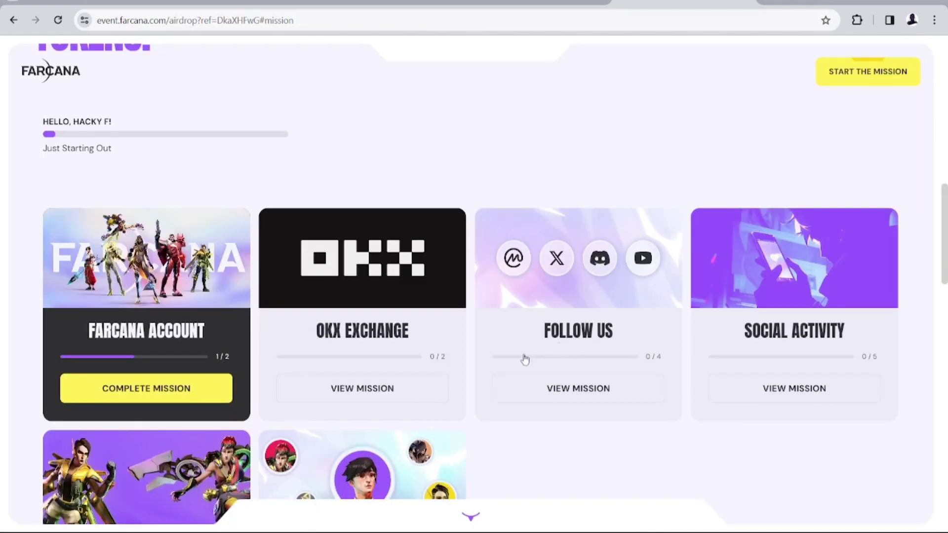
# Step: Open the Social Activity mission, review its like, retweet, comment, bio and Add $FAR tasks, and close it
pyautogui.scroll(-2, 727, 375)
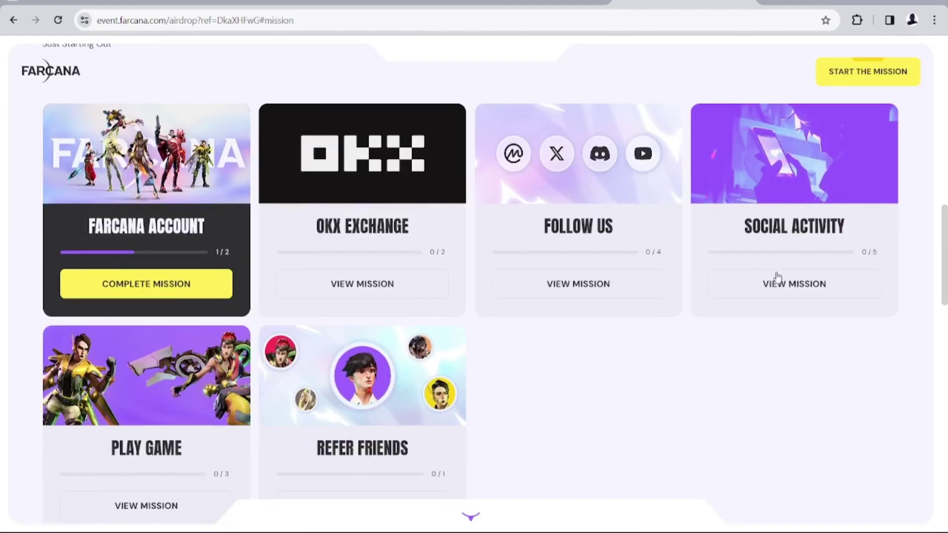
pyautogui.click(789, 280)
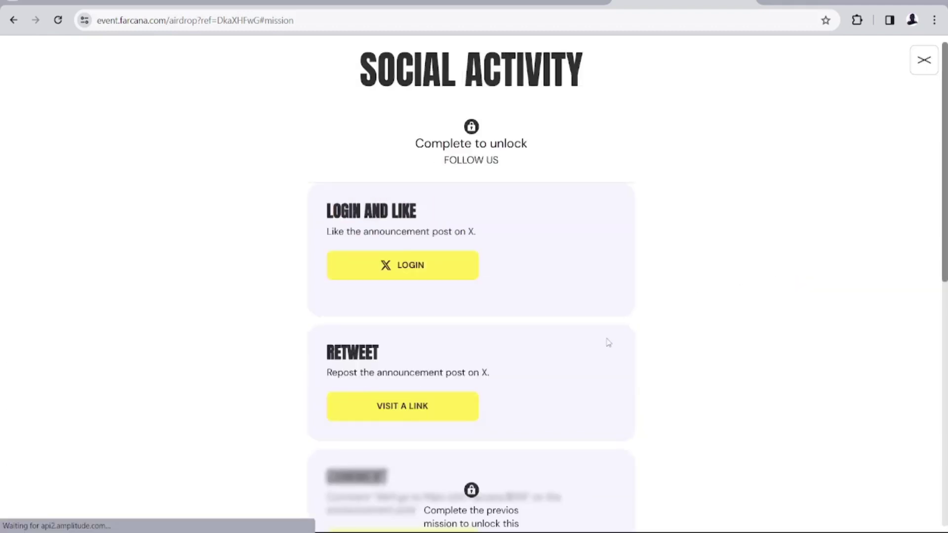
pyautogui.scroll(-2, 609, 343)
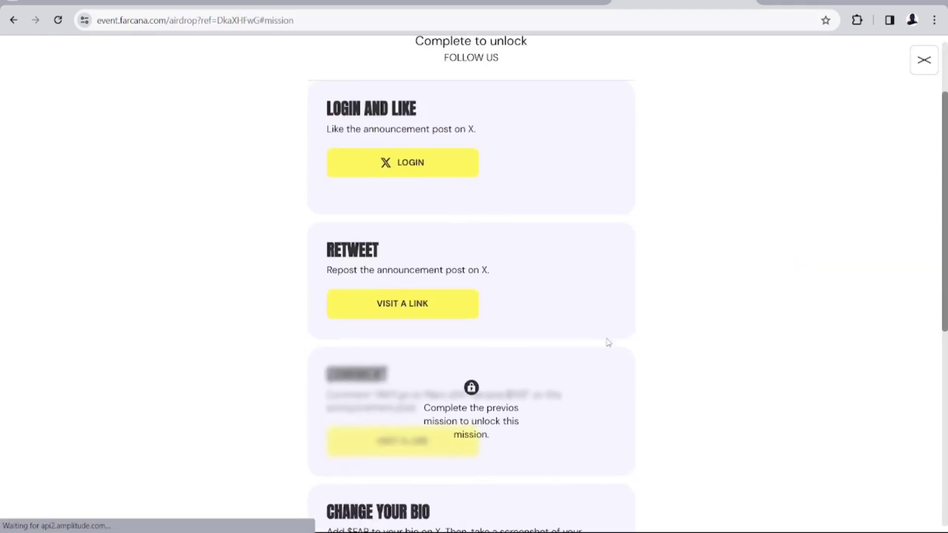
pyautogui.click(394, 174)
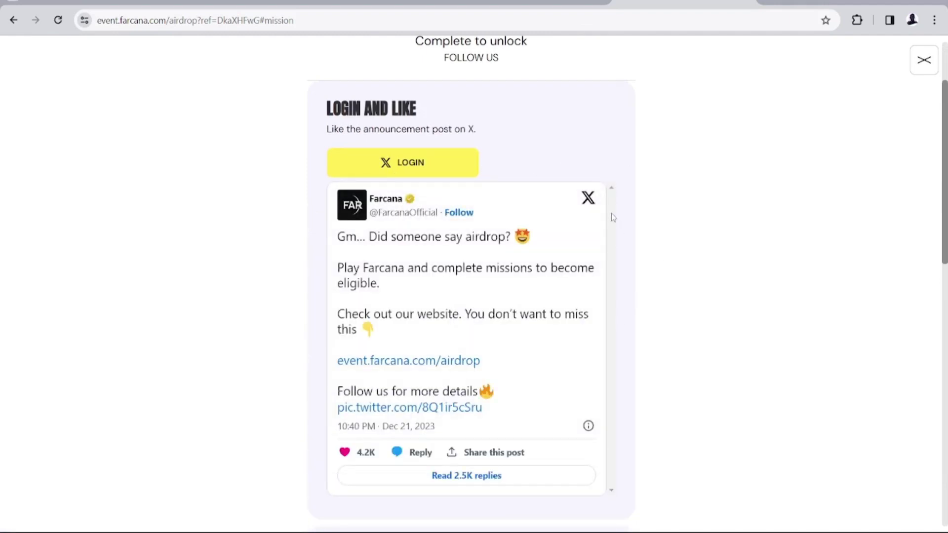
pyautogui.scroll(-4, 652, 324)
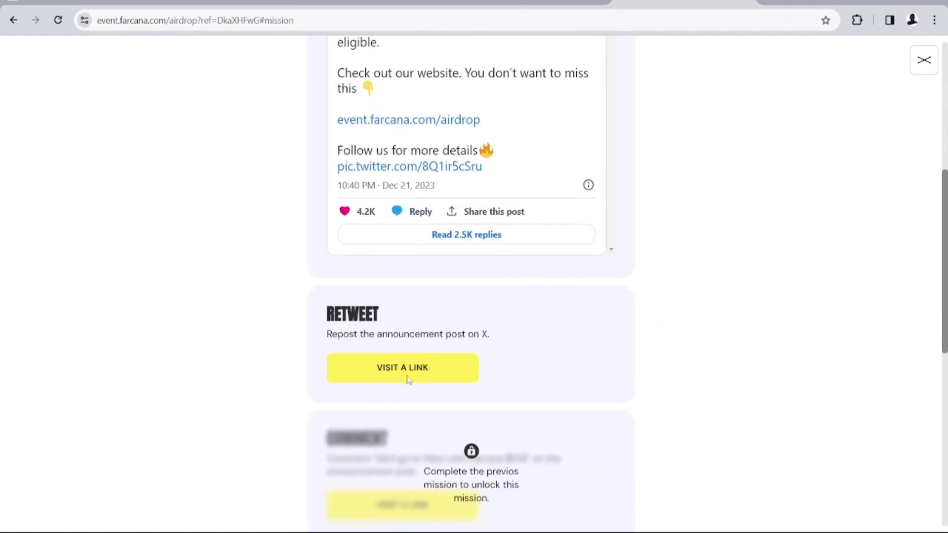
pyautogui.scroll(-2, 395, 367)
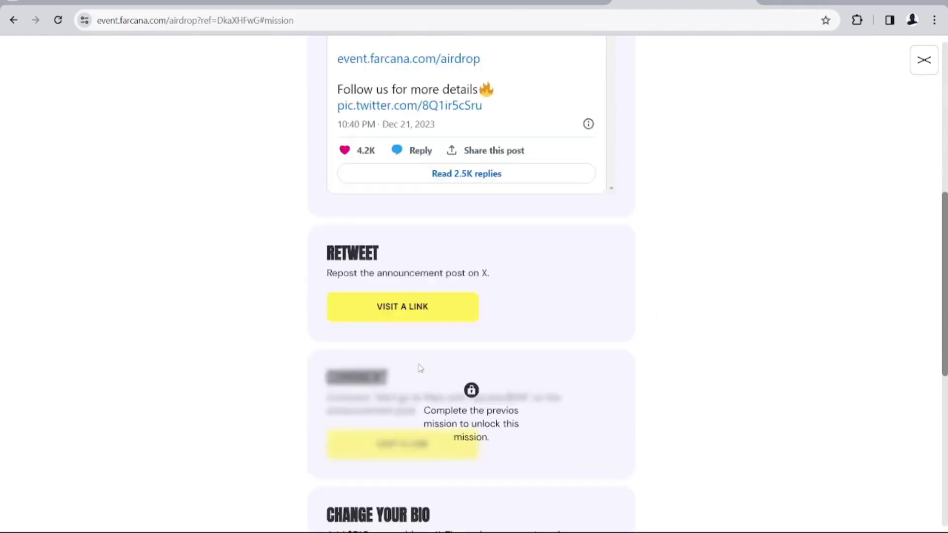
pyautogui.scroll(-1, 406, 380)
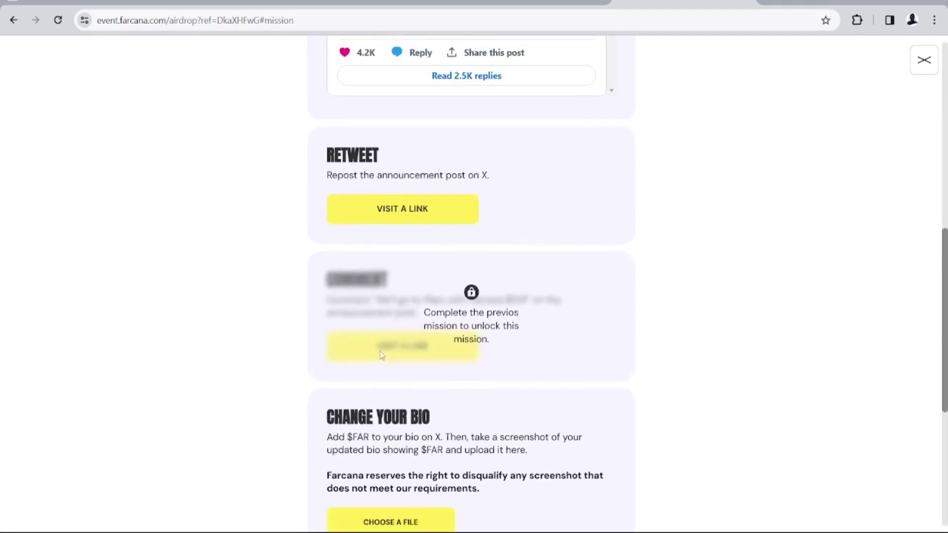
pyautogui.scroll(-1, 410, 356)
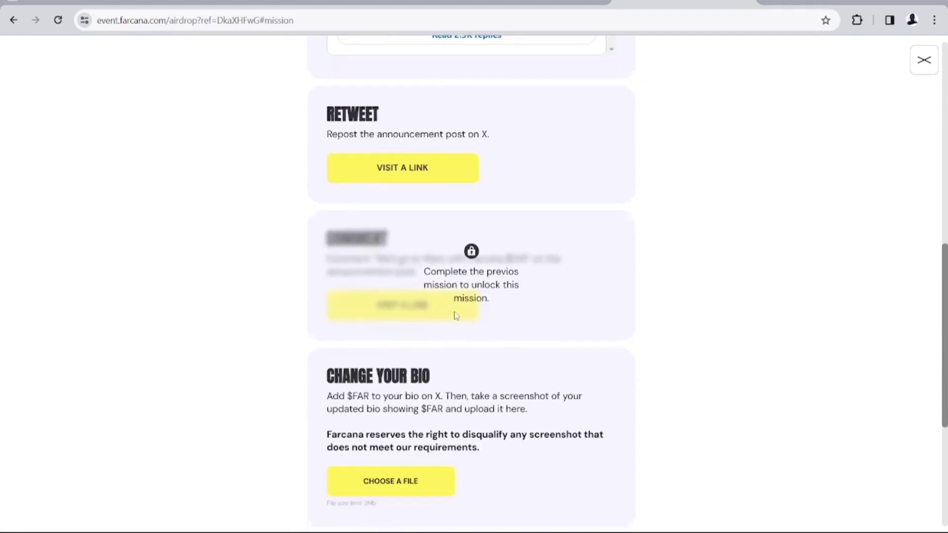
pyautogui.scroll(-2, 456, 316)
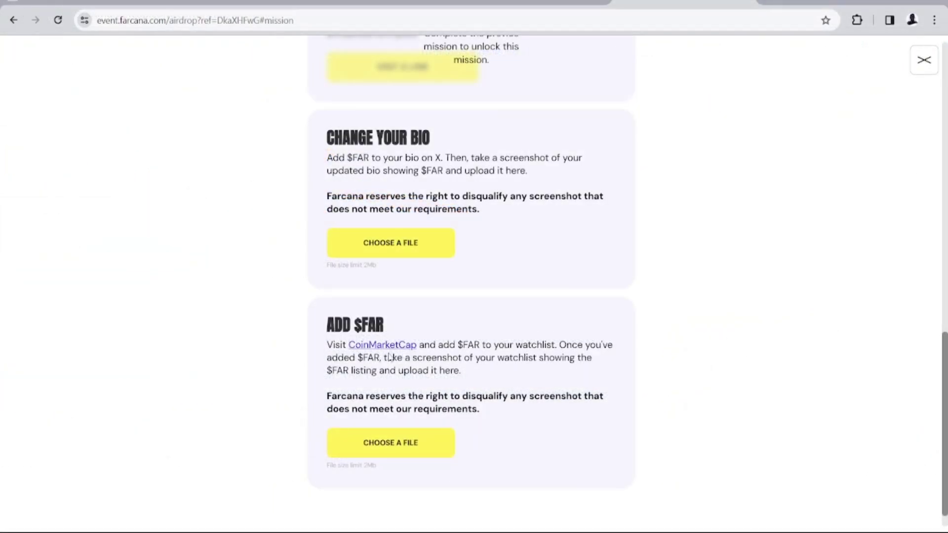
pyautogui.scroll(15, 422, 413)
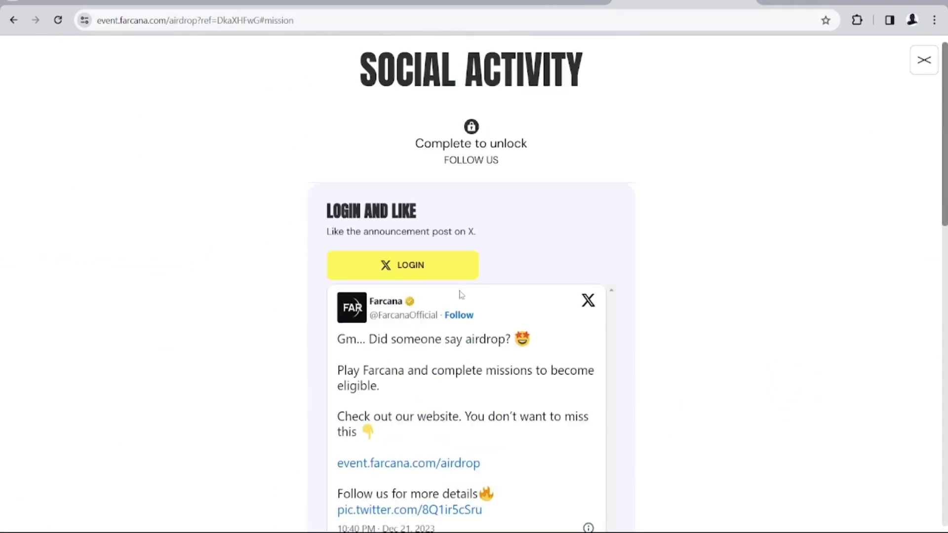
pyautogui.click(925, 76)
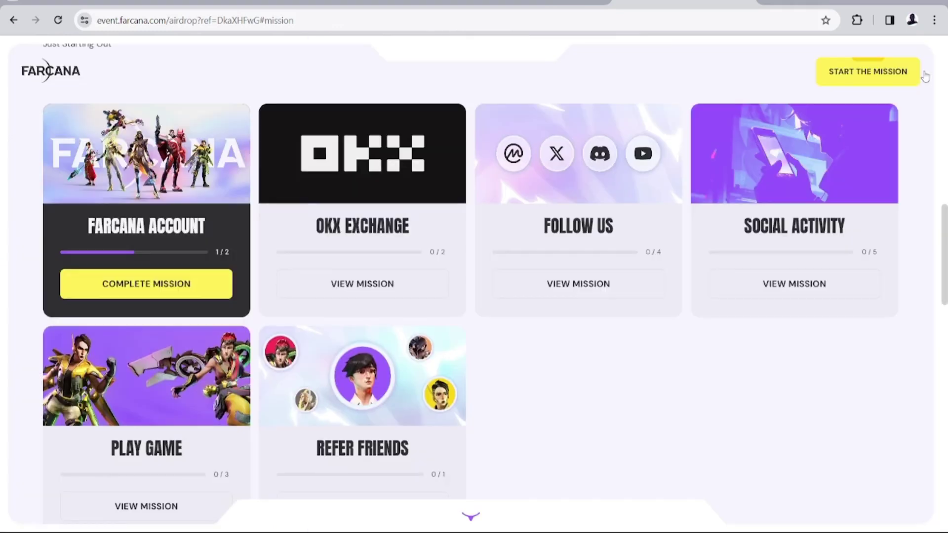
# Step: Check the Play Game mission card, switch to the Farcana platform dashboard, and bring up the Farcana Launcher window
pyautogui.scroll(-3, 489, 415)
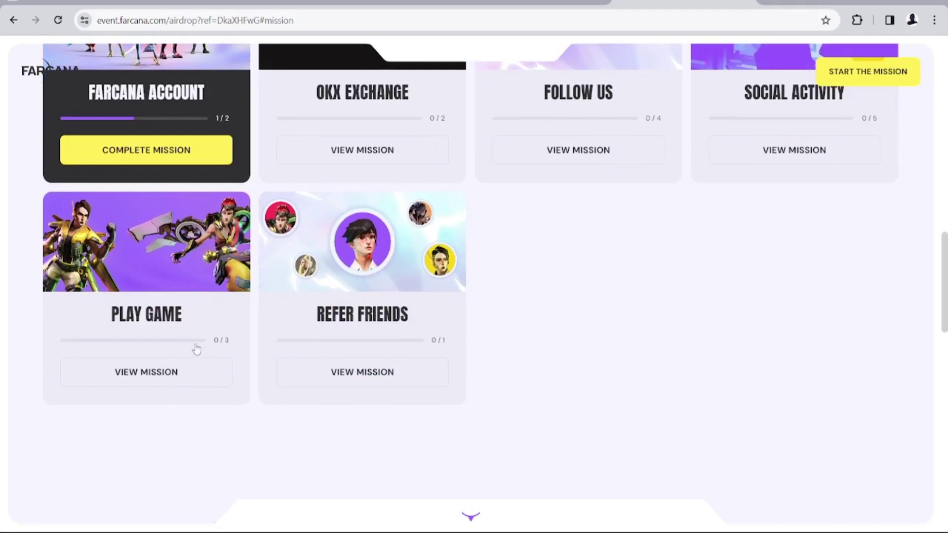
pyautogui.scroll(7, 197, 350)
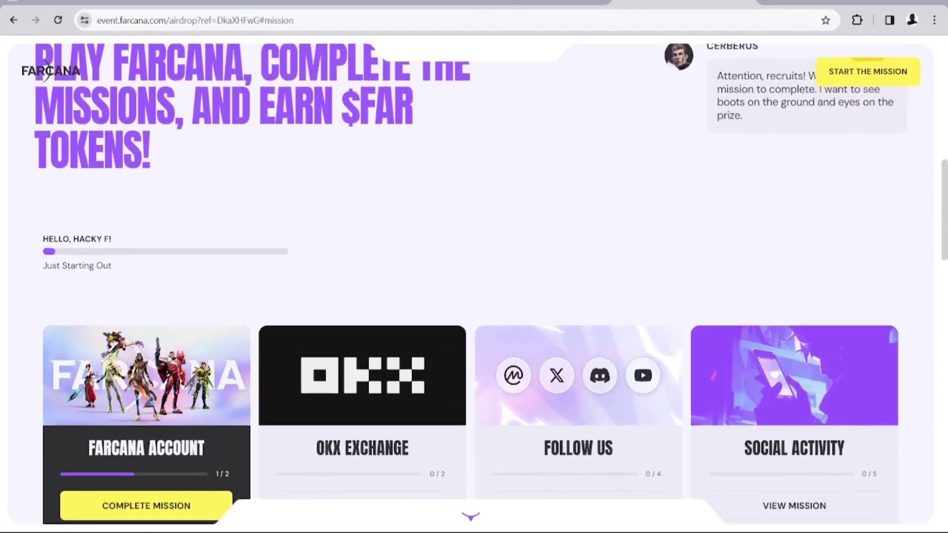
pyautogui.click(537, 2)
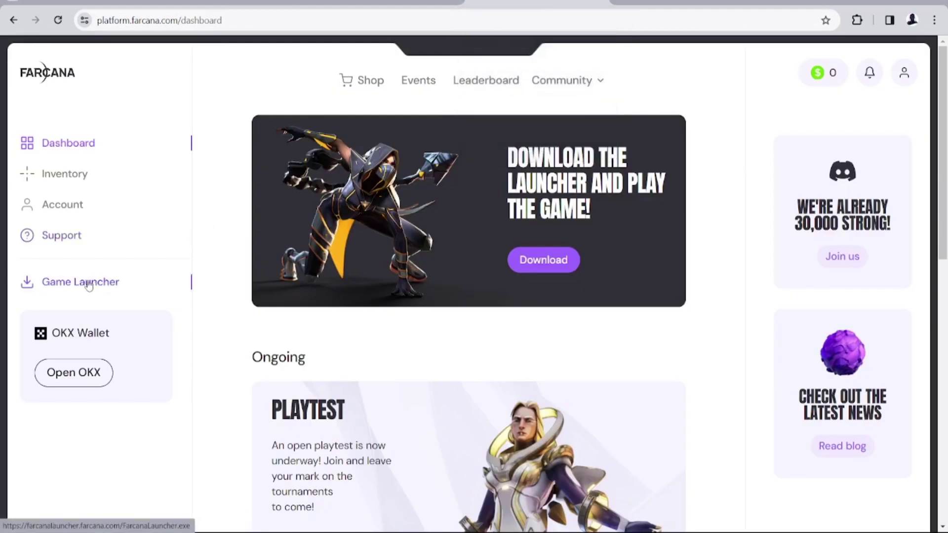
pyautogui.moveTo(431, 523)
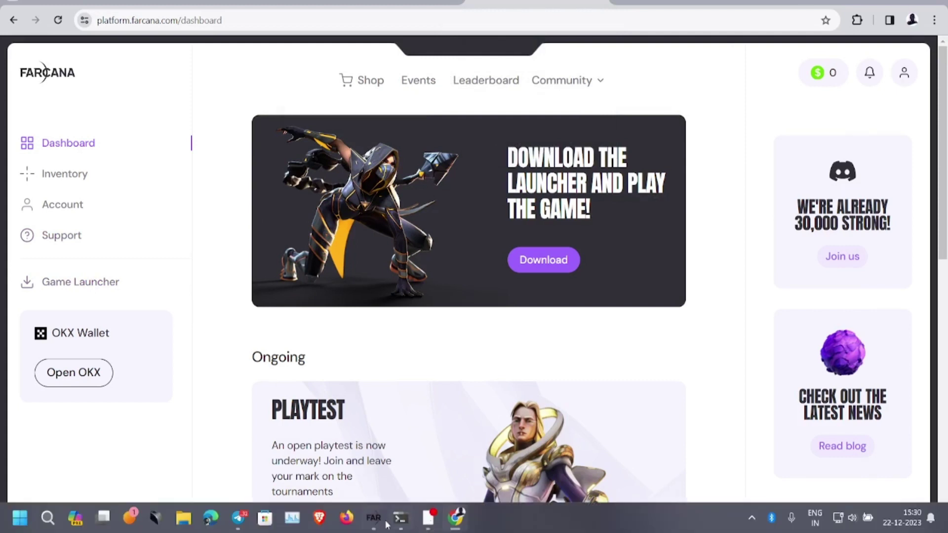
pyautogui.moveTo(375, 524)
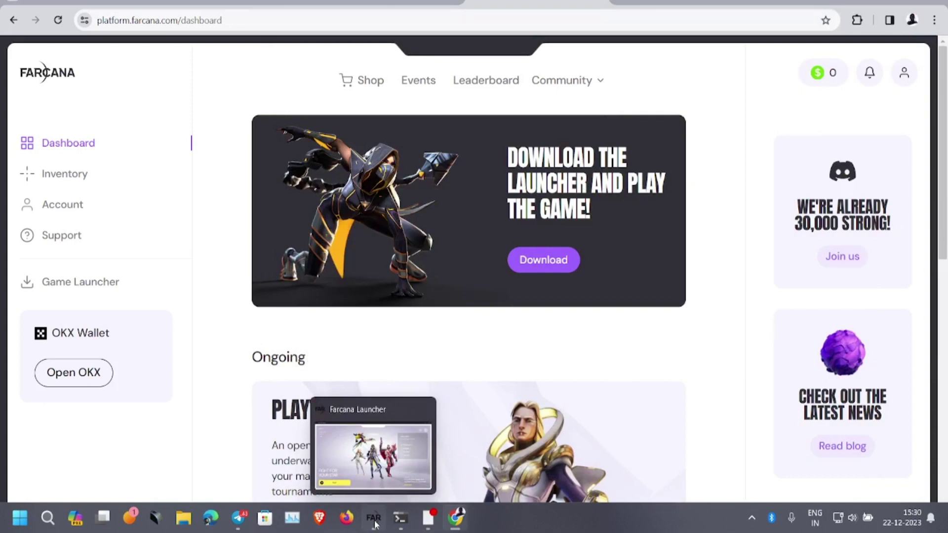
pyautogui.click(375, 523)
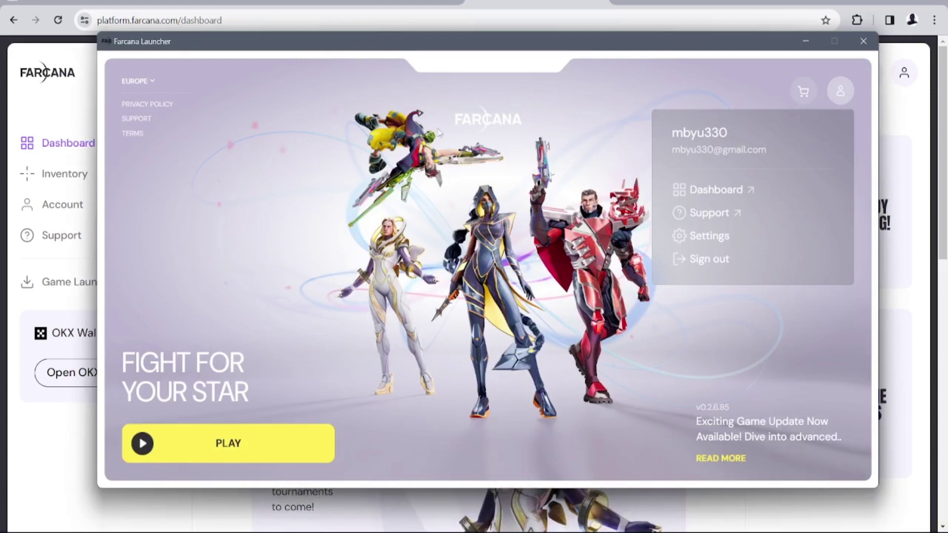
# Step: Bring the Farcana Launcher back up, view the saved gameplay screenshot, and close it
pyautogui.click(92, 95)
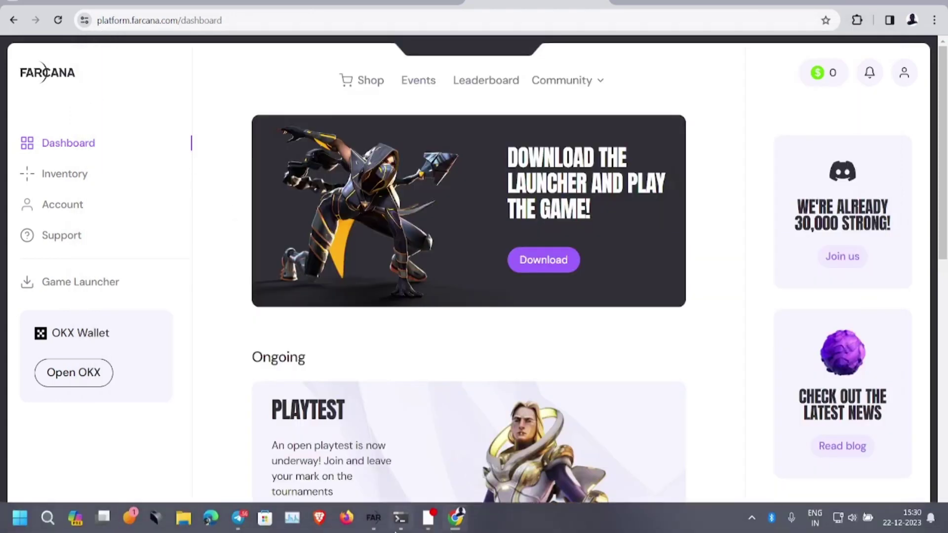
pyautogui.click(374, 518)
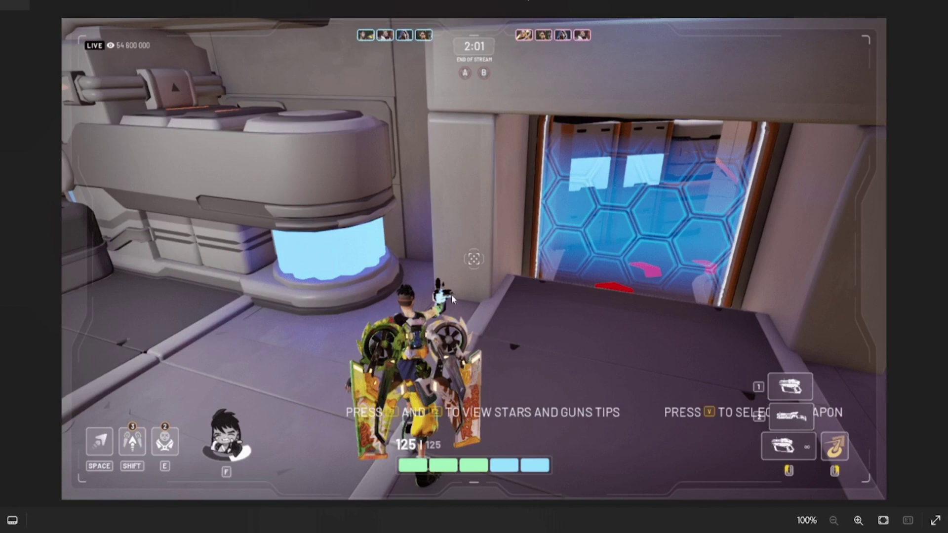
pyautogui.hotkey('alt', 'F4')
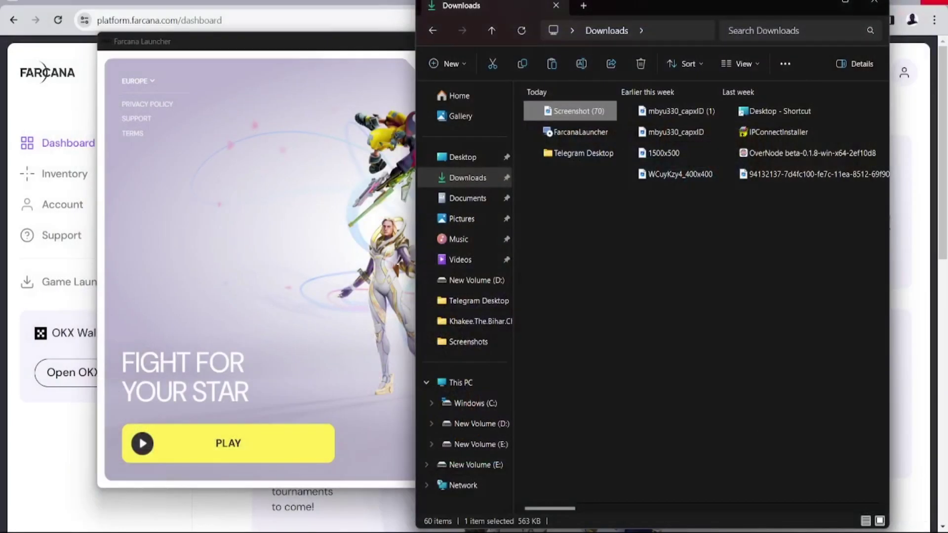
# Step: Return to the airdrop page, open the Play Game mission, and read its Start, Upload Content and Insert Ingame Username tasks
pyautogui.click(59, 467)
pyautogui.click(686, 1)
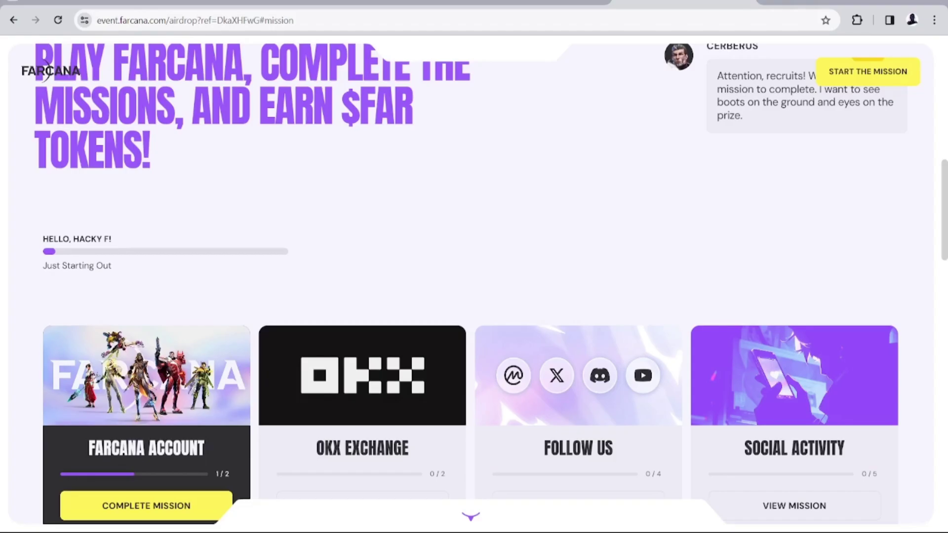
pyautogui.scroll(-8, 426, 315)
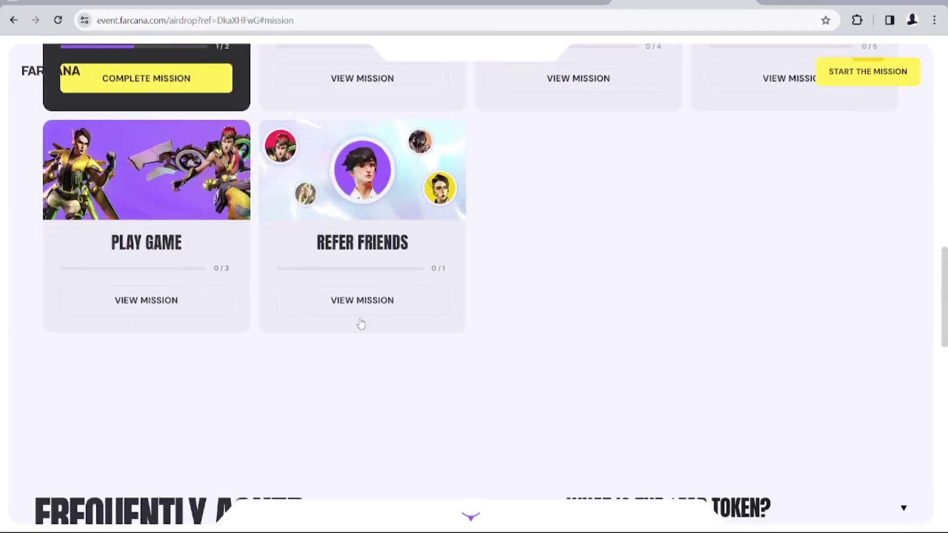
pyautogui.click(192, 281)
pyautogui.scroll(-1, 496, 301)
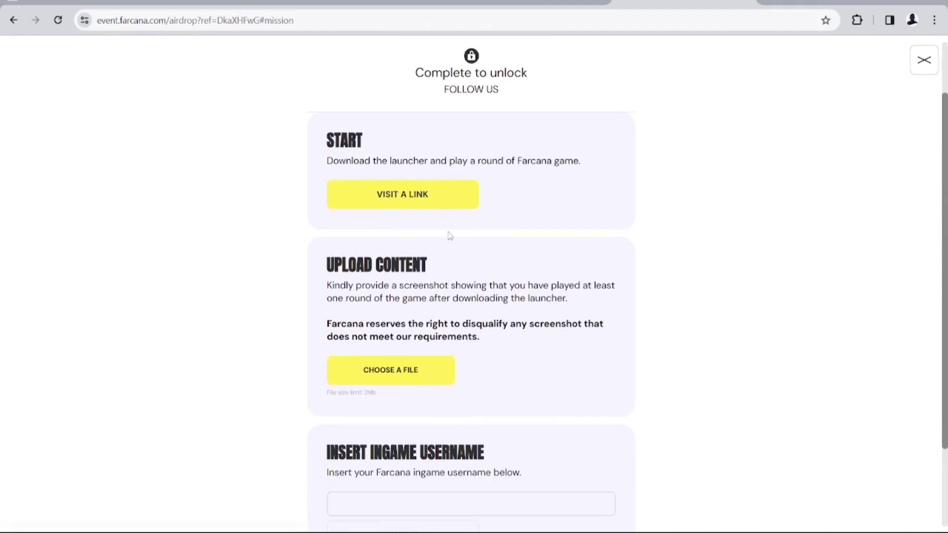
pyautogui.scroll(-1, 438, 281)
pyautogui.scroll(-1, 438, 282)
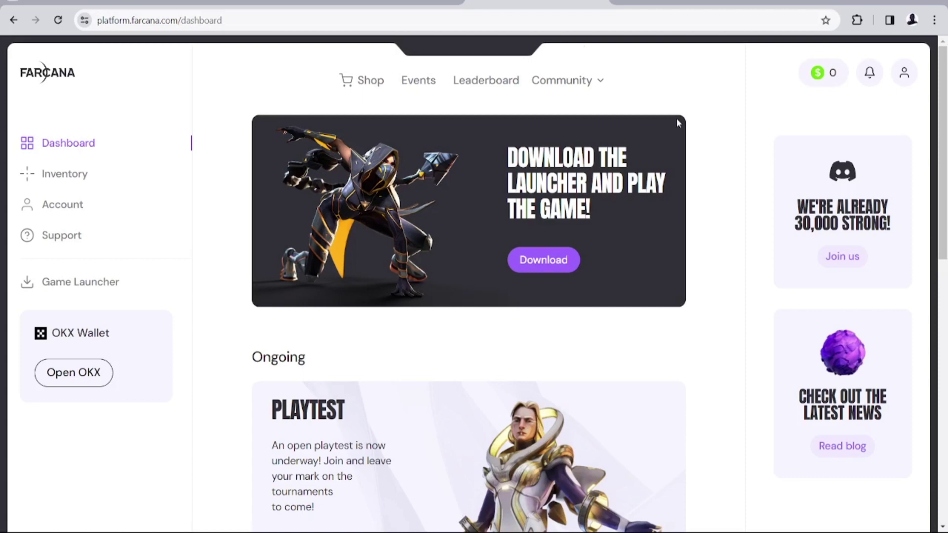
# Step: Open the Account page on the Farcana platform and check the account details
pyautogui.click(904, 73)
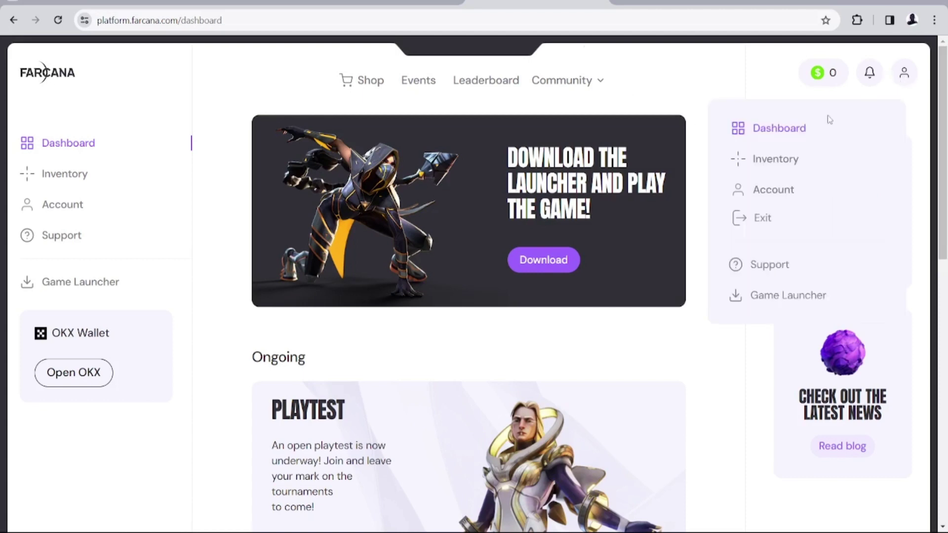
pyautogui.click(776, 197)
pyautogui.click(373, 521)
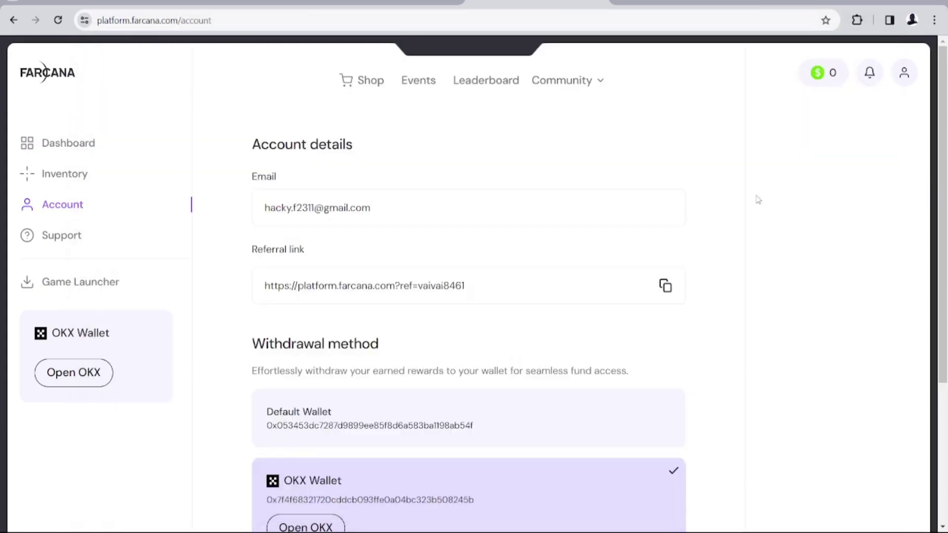
# Step: Close the Play Game mission, open the Refer Friends mission to read its invite task, and close it
pyautogui.scroll(-3, 573, 364)
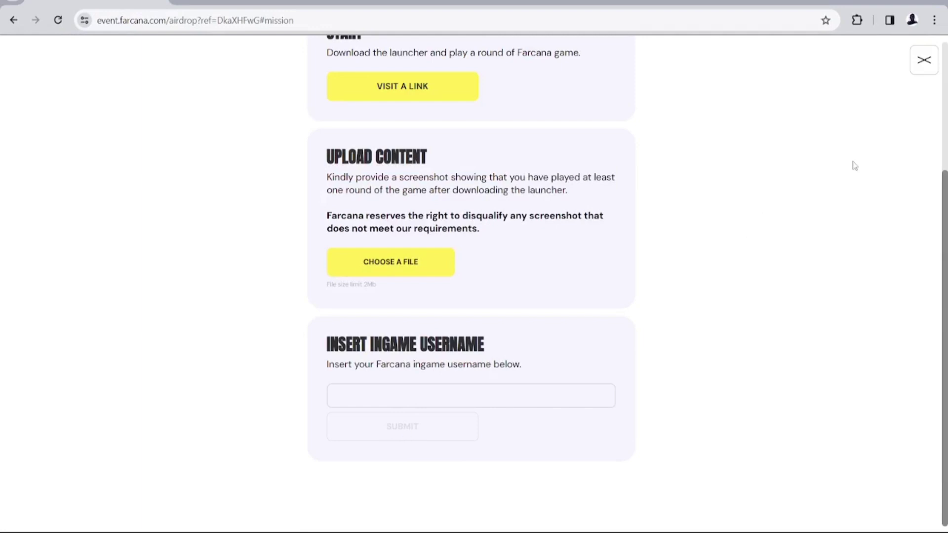
pyautogui.click(924, 71)
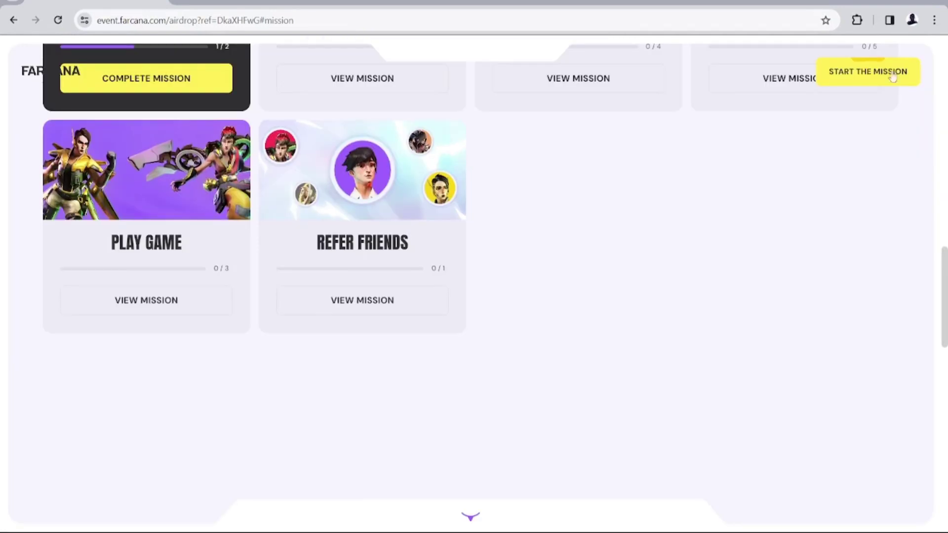
pyautogui.scroll(-1, 372, 284)
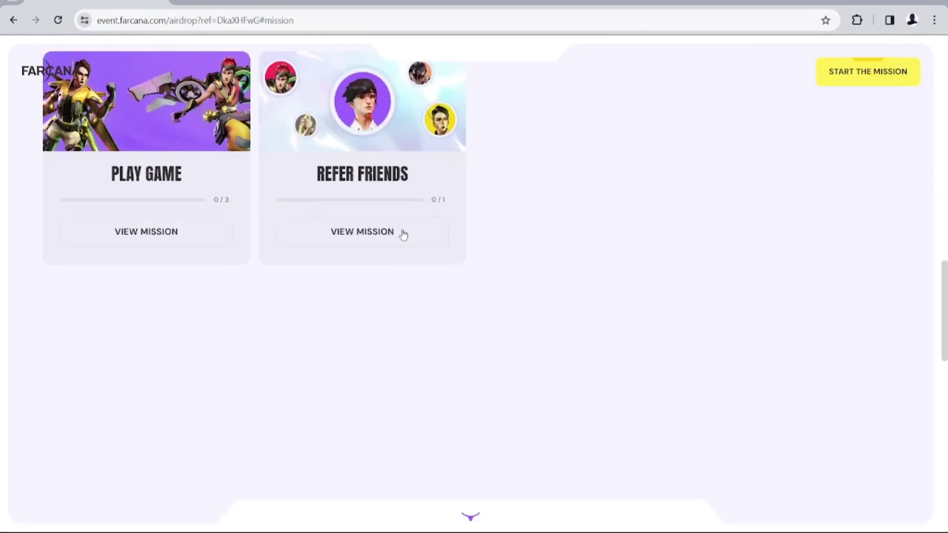
pyautogui.click(403, 233)
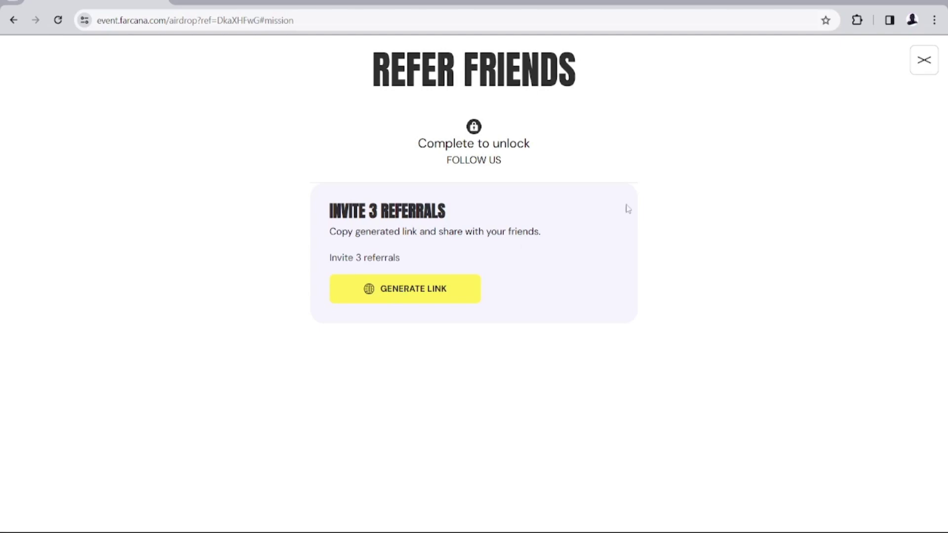
pyautogui.click(932, 66)
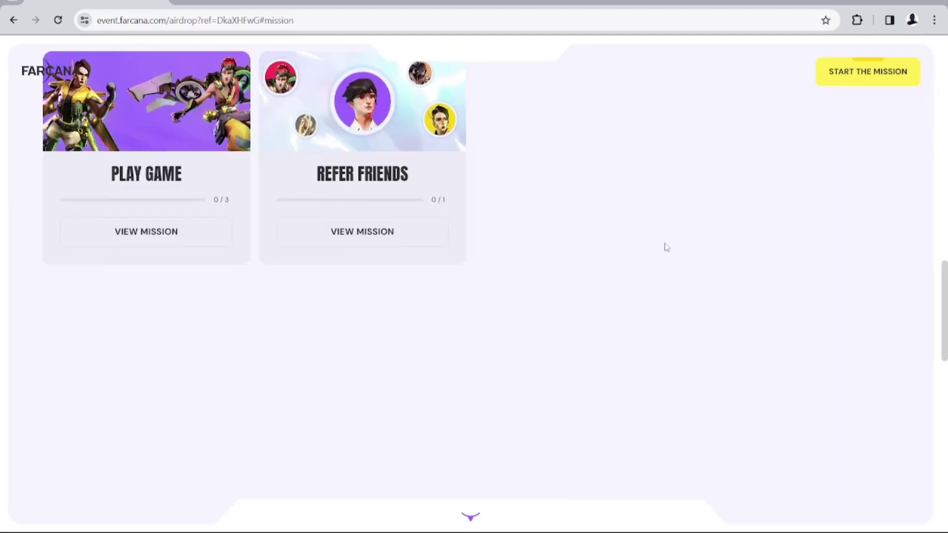
# Step: Examine the $FAR Token Airdrop page from its header banner through the mission cards and return to the beginning
pyautogui.scroll(5, 502, 288)
pyautogui.scroll(10, 502, 287)
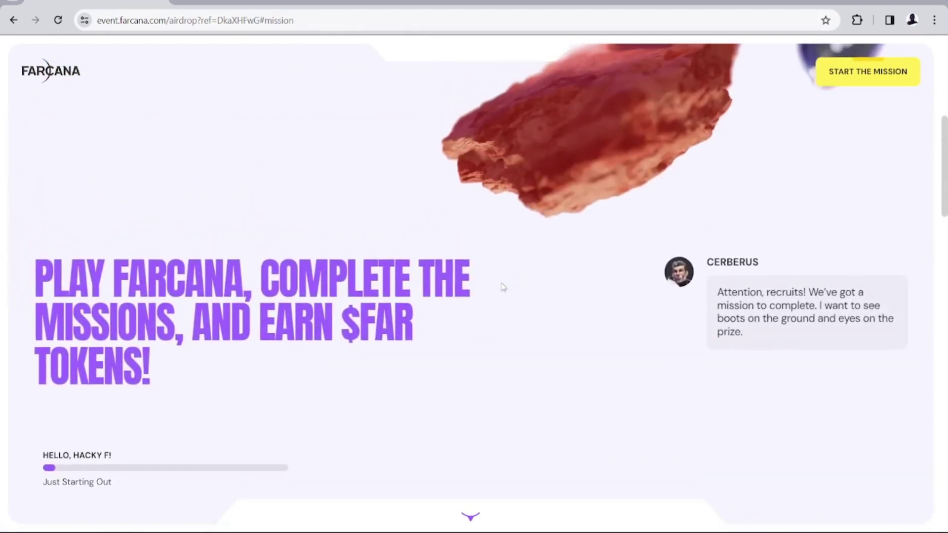
pyautogui.scroll(2, 502, 287)
pyautogui.scroll(3, 502, 287)
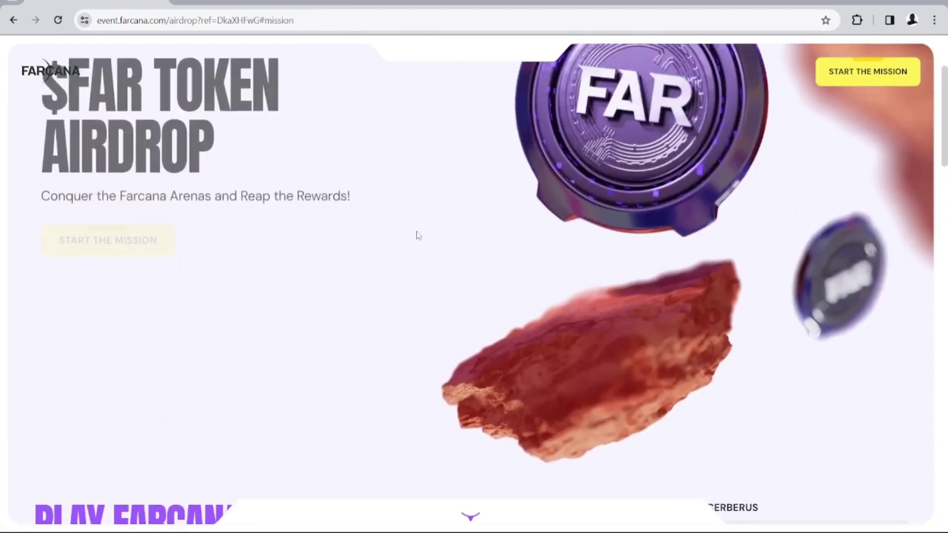
pyautogui.scroll(-1, 265, 103)
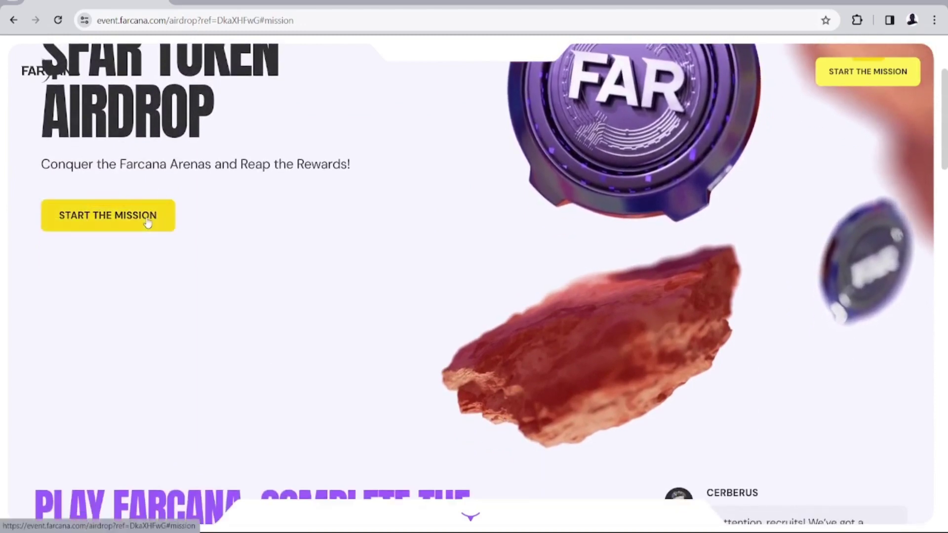
pyautogui.scroll(-14, 283, 254)
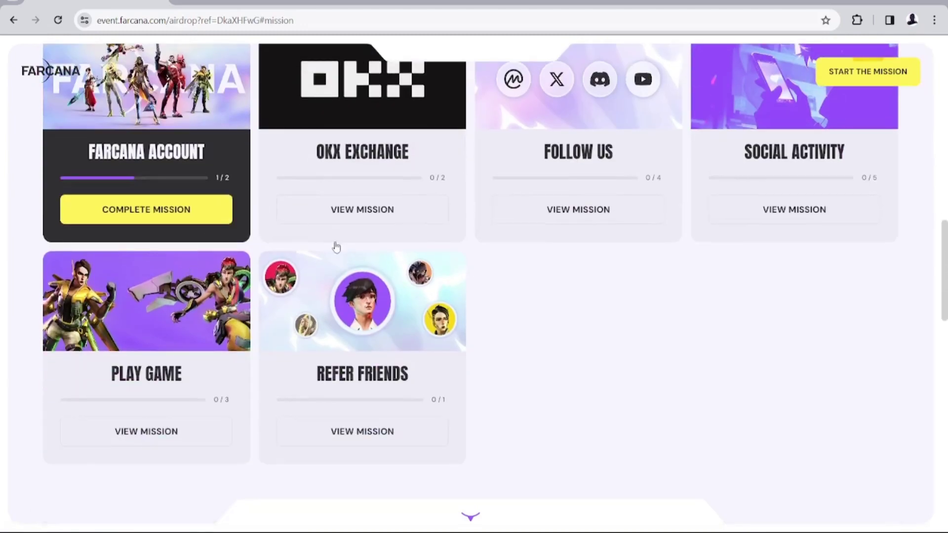
pyautogui.scroll(-6, 213, 310)
pyautogui.scroll(15, 216, 312)
pyautogui.scroll(5, 215, 312)
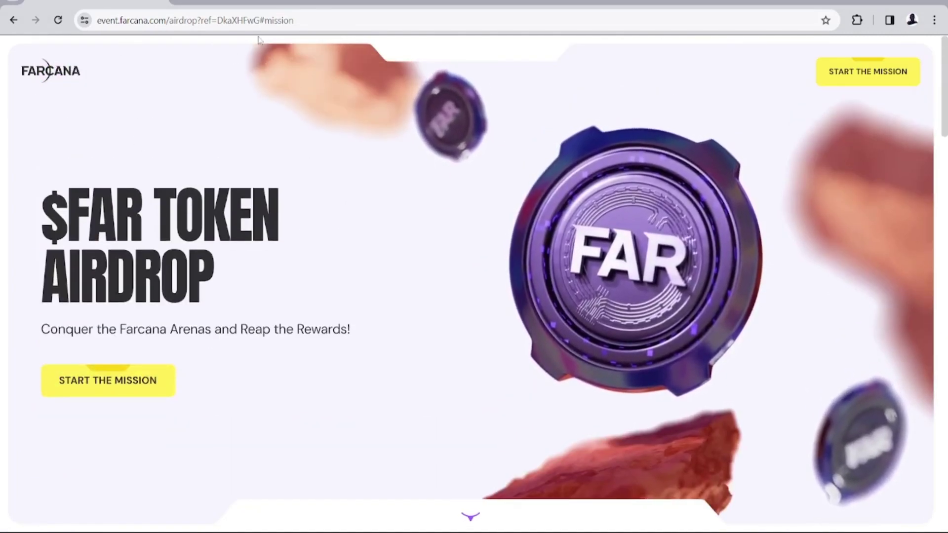
pyautogui.click(84, 20)
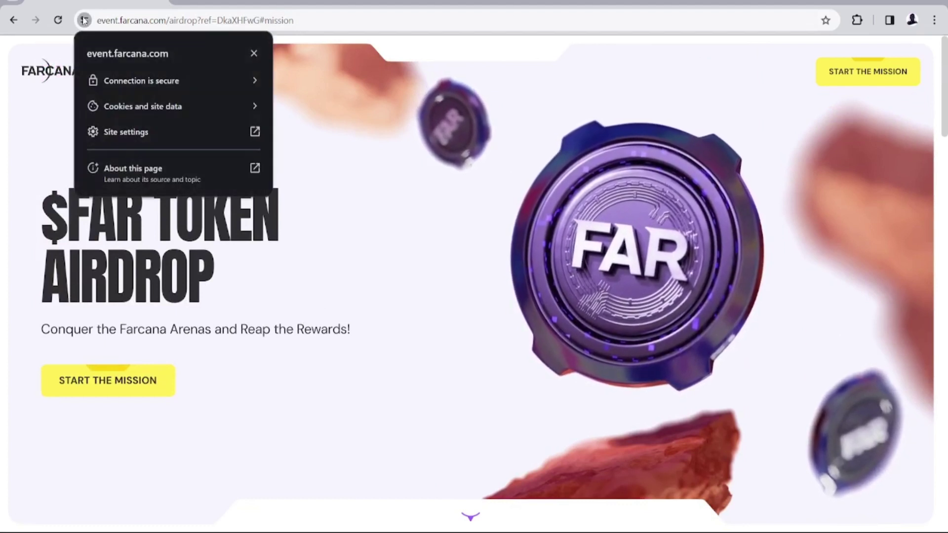
pyautogui.click(187, 131)
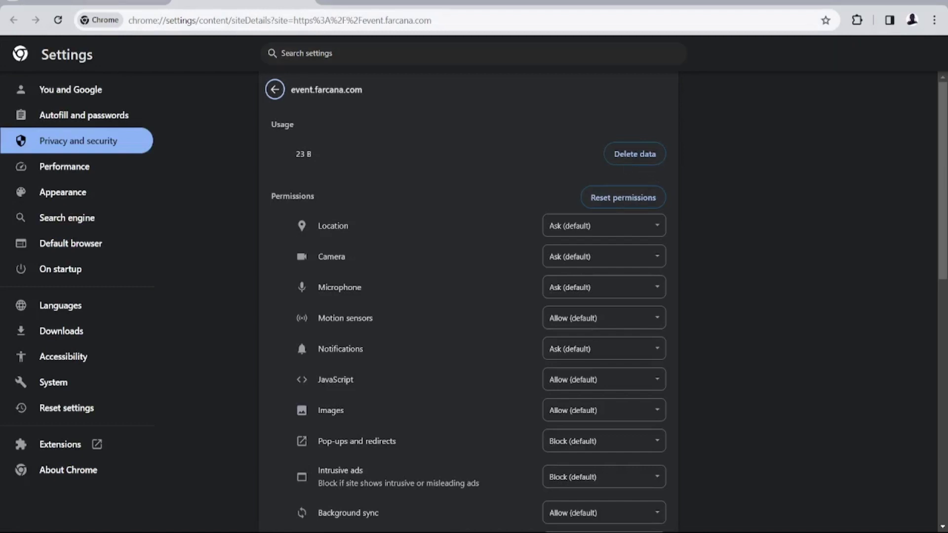
pyautogui.click(84, 1)
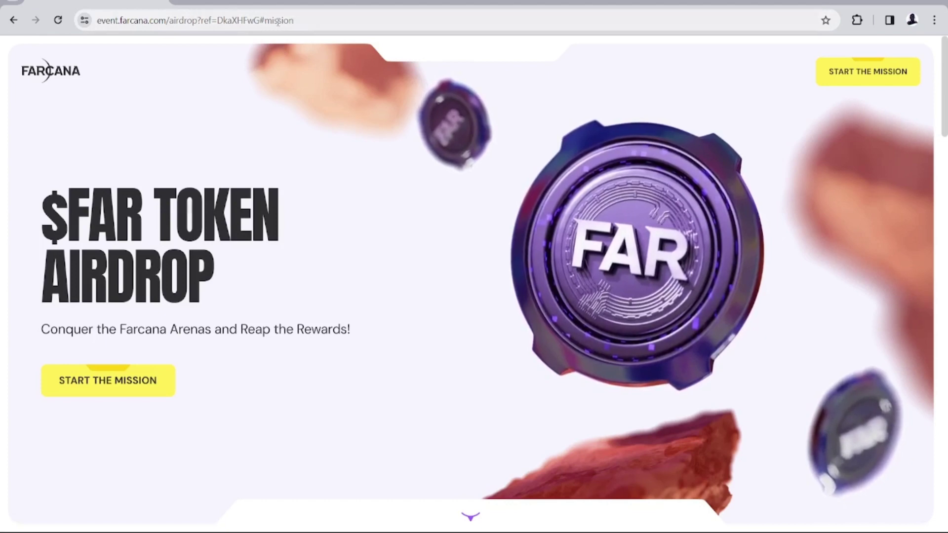
pyautogui.hotkey('ctrl', 't')
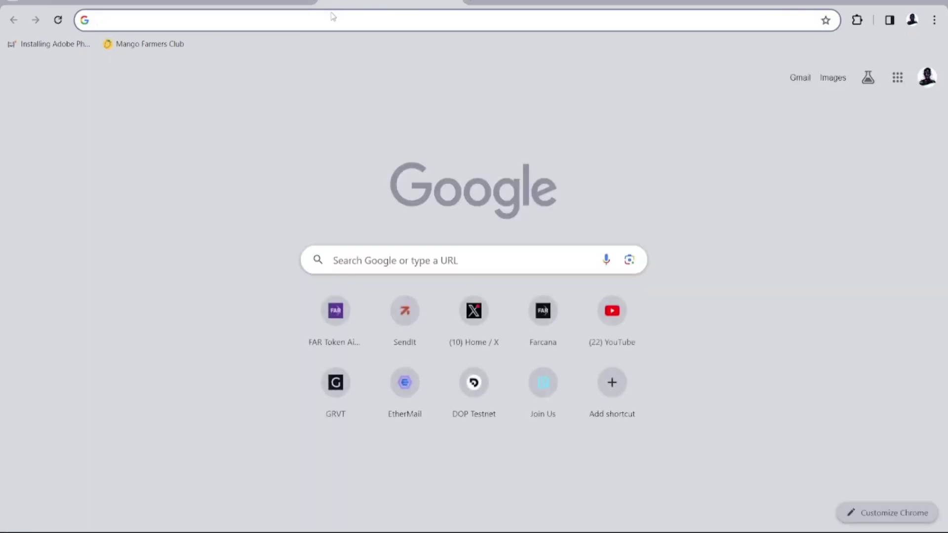
pyautogui.click(332, 17)
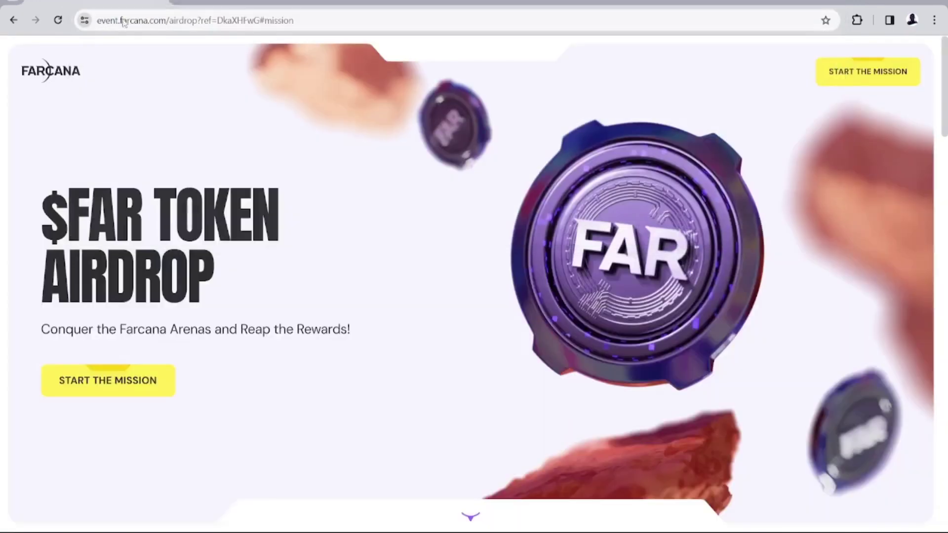
pyautogui.click(185, 2)
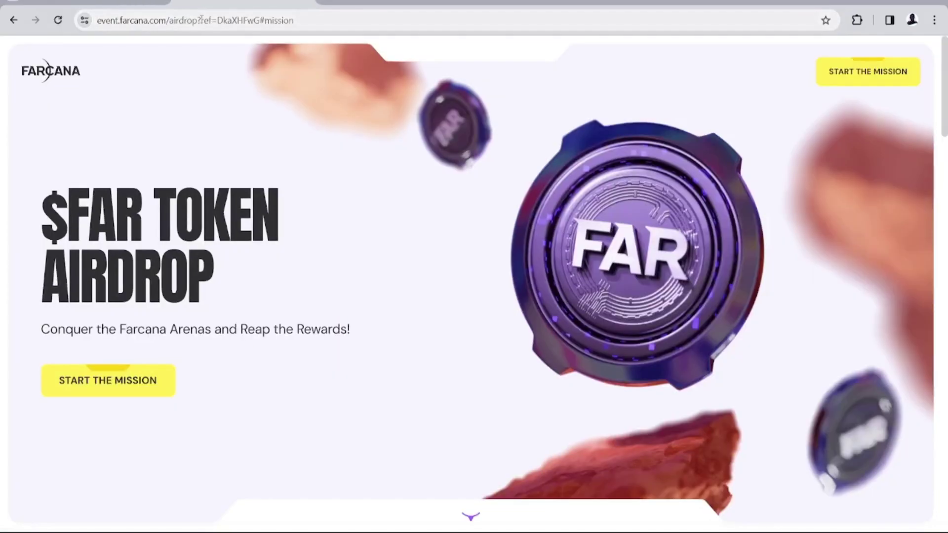
# Step: Browse the airdrop page to the Frequently Asked Questions and read the answer to "What is the $FAR token?"
pyautogui.scroll(-8, 276, 218)
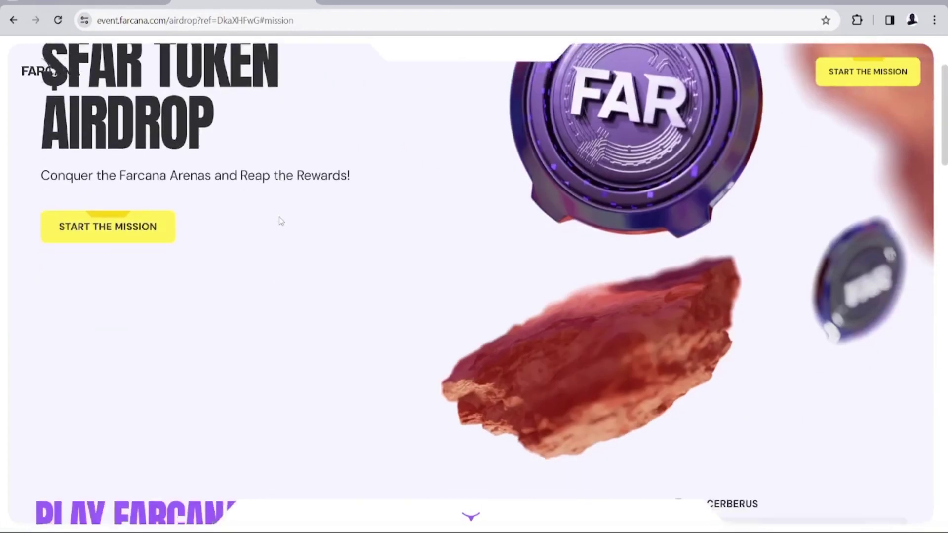
pyautogui.scroll(7, 280, 218)
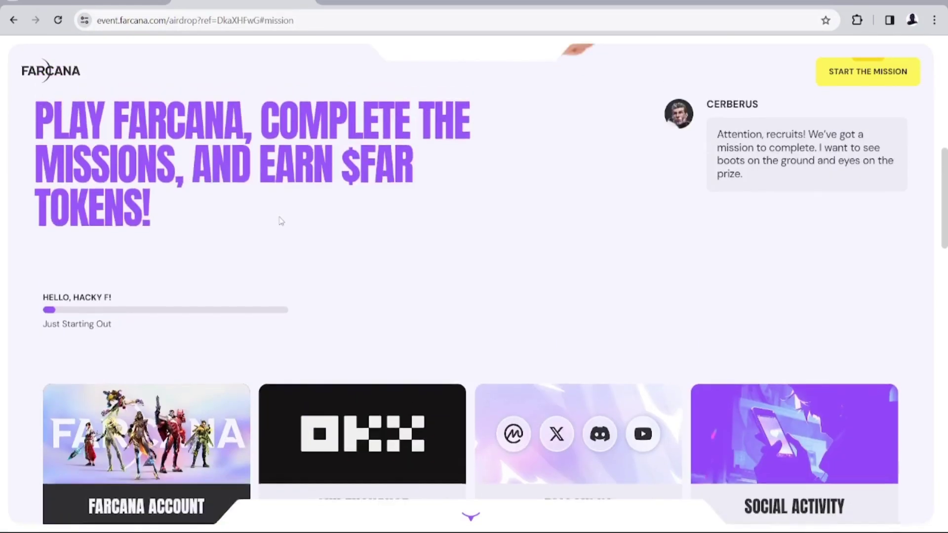
pyautogui.scroll(1, 279, 217)
pyautogui.scroll(-2, 279, 217)
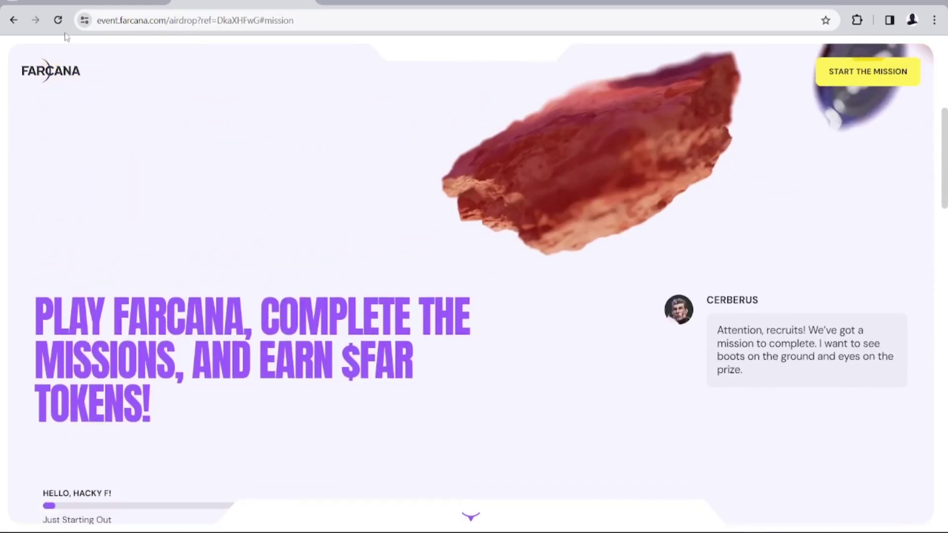
pyautogui.scroll(-10, 281, 228)
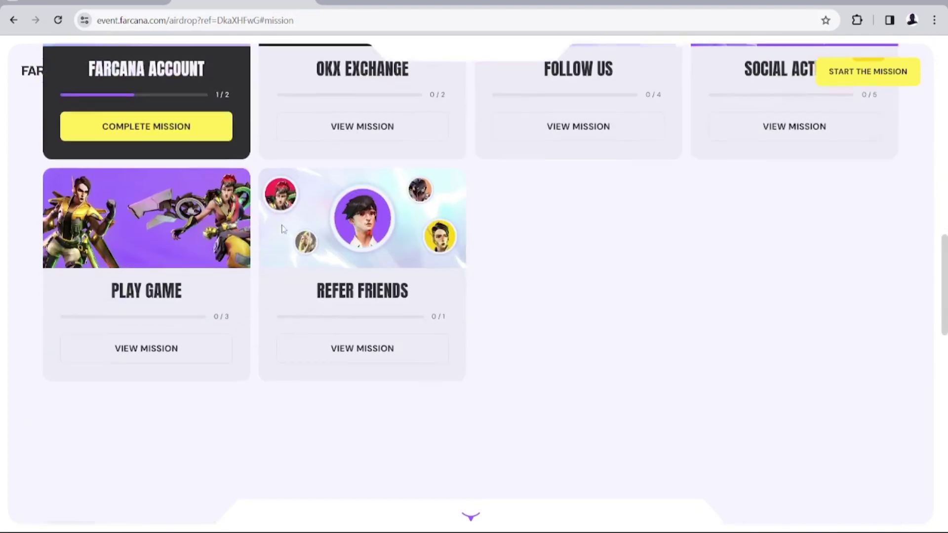
pyautogui.scroll(-5, 283, 229)
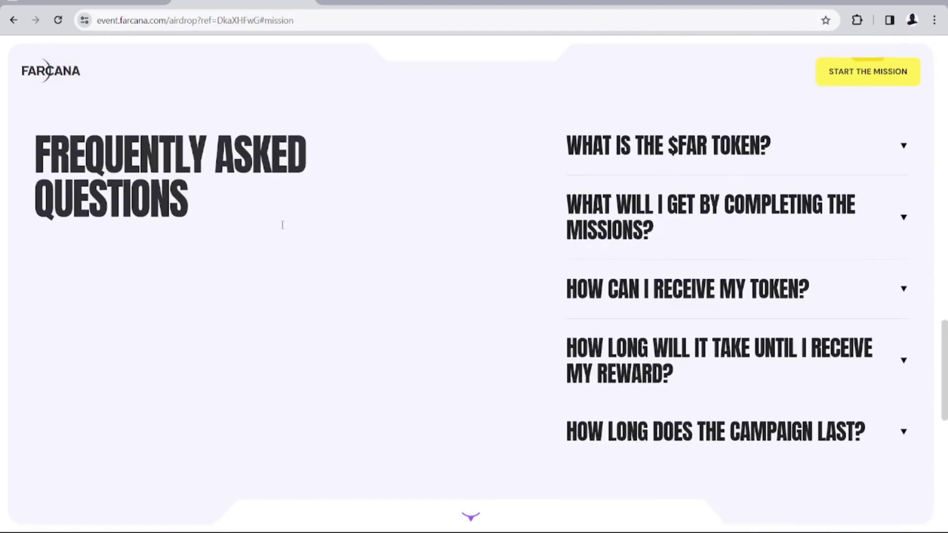
pyautogui.scroll(2, 283, 229)
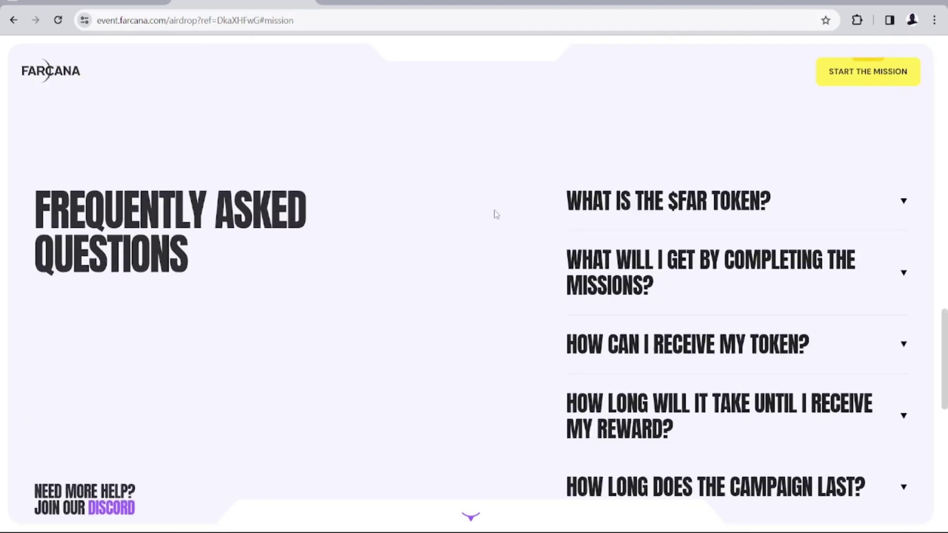
pyautogui.click(760, 212)
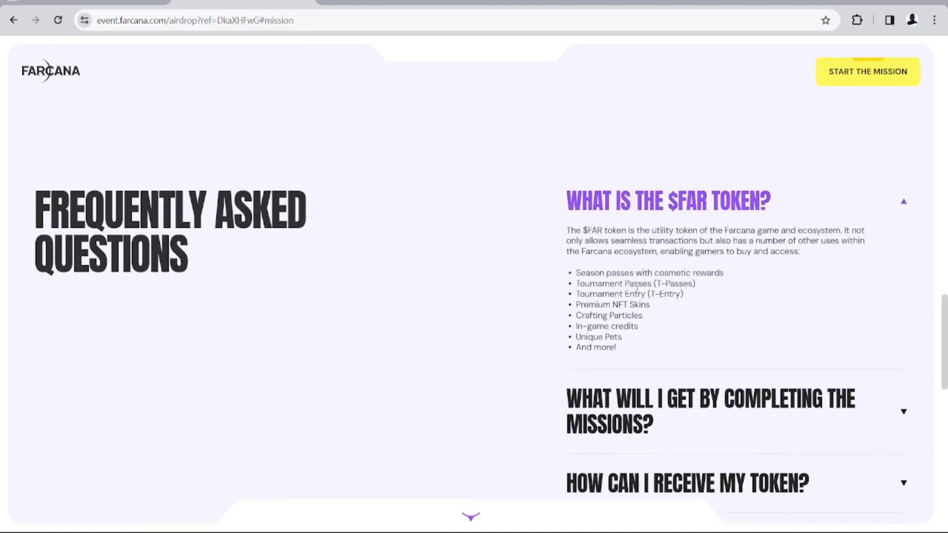
pyautogui.scroll(-1, 643, 305)
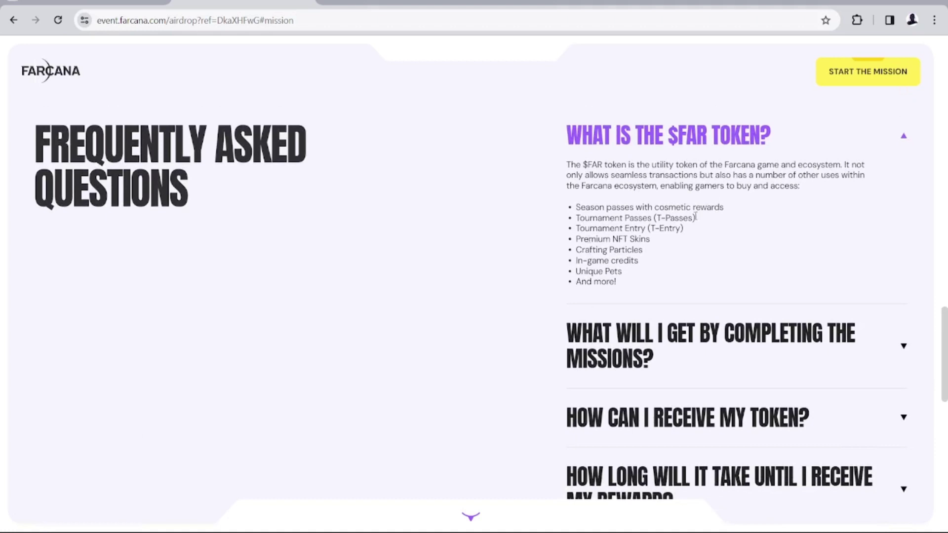
# Step: Read the FAQ answers on what completing the missions gives and how the token is received
pyautogui.click(734, 345)
pyautogui.scroll(-1, 734, 344)
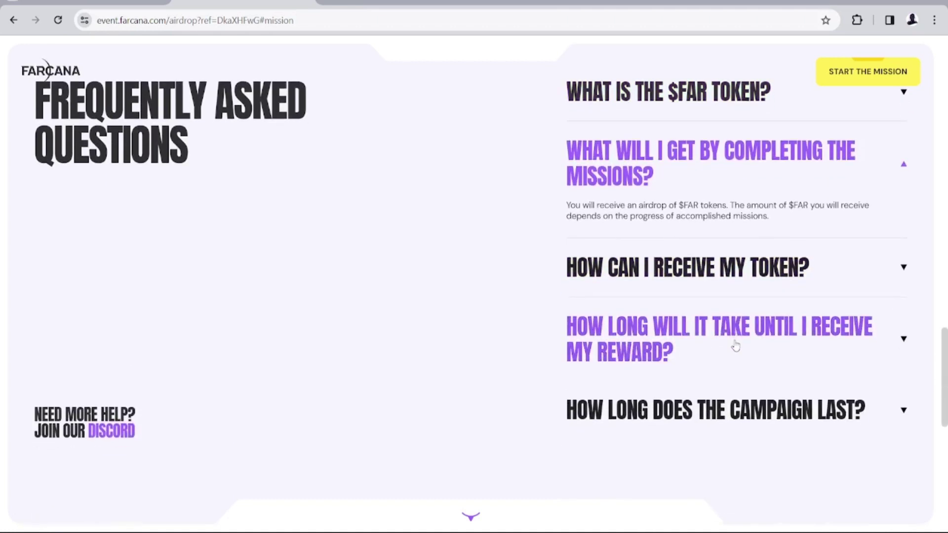
pyautogui.click(780, 281)
pyautogui.scroll(-1, 780, 282)
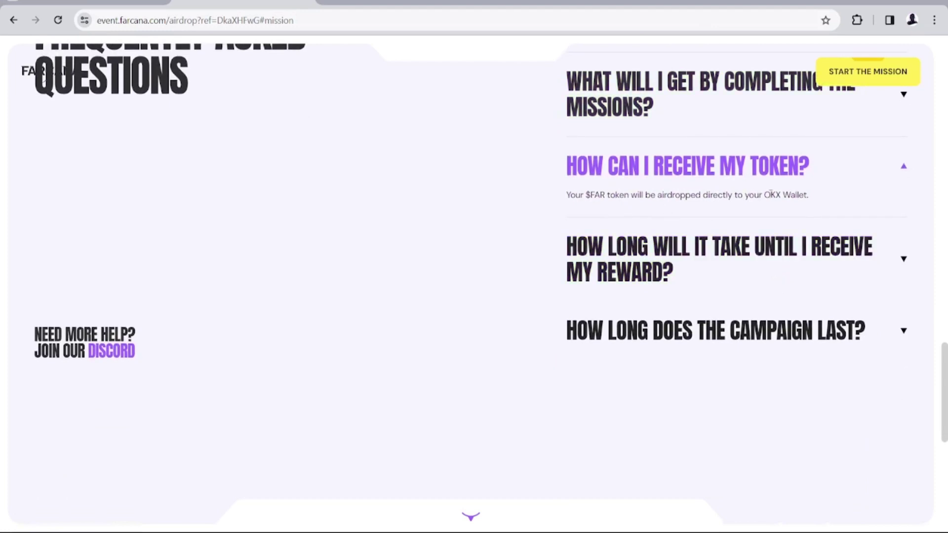
# Step: Read the FAQ answers on how long the reward takes and how long the campaign lasts, then check the Discord help link
pyautogui.click(815, 258)
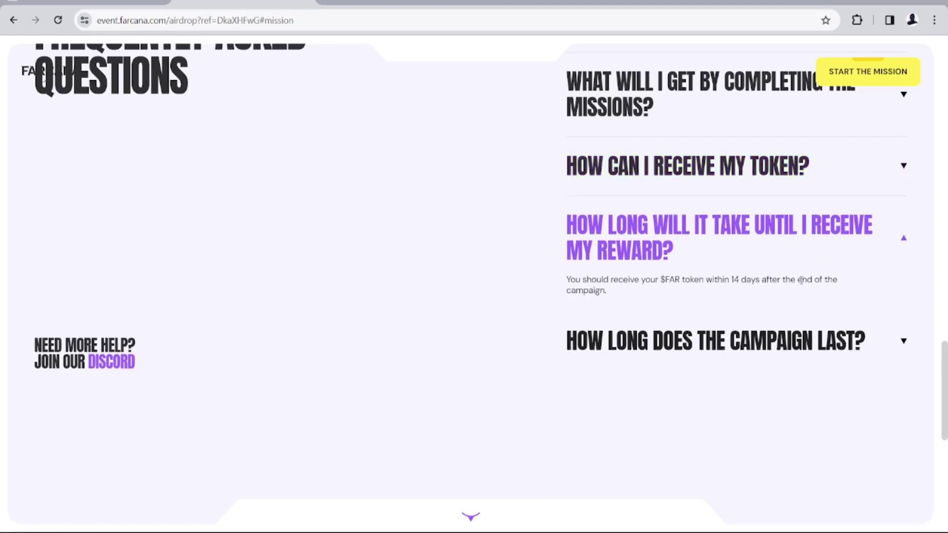
pyautogui.click(684, 341)
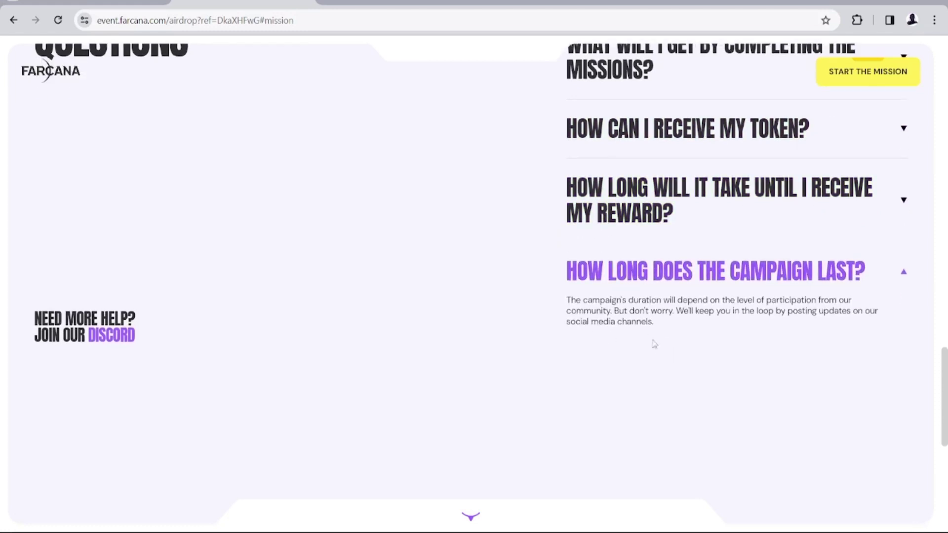
pyautogui.scroll(5, 464, 351)
pyautogui.scroll(-5, 464, 352)
pyautogui.scroll(-1, 464, 351)
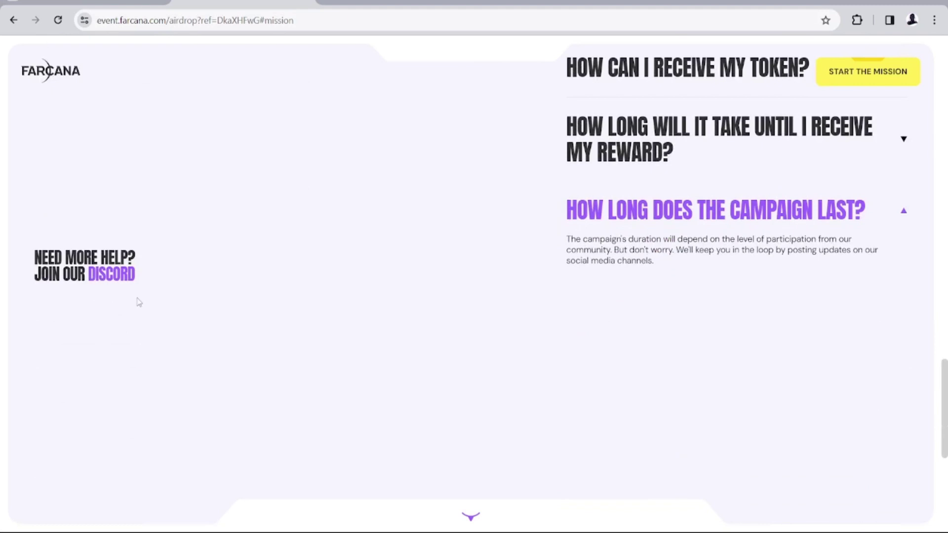
# Step: Return from the FAQ to the mission cards and the account's progress bar
pyautogui.scroll(14, 207, 275)
pyautogui.scroll(3, 209, 278)
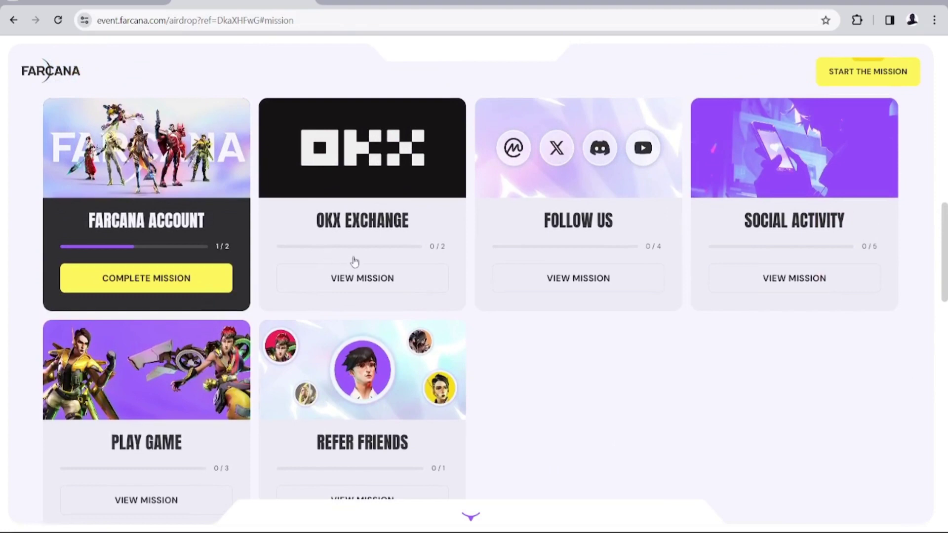
pyautogui.scroll(8, 354, 261)
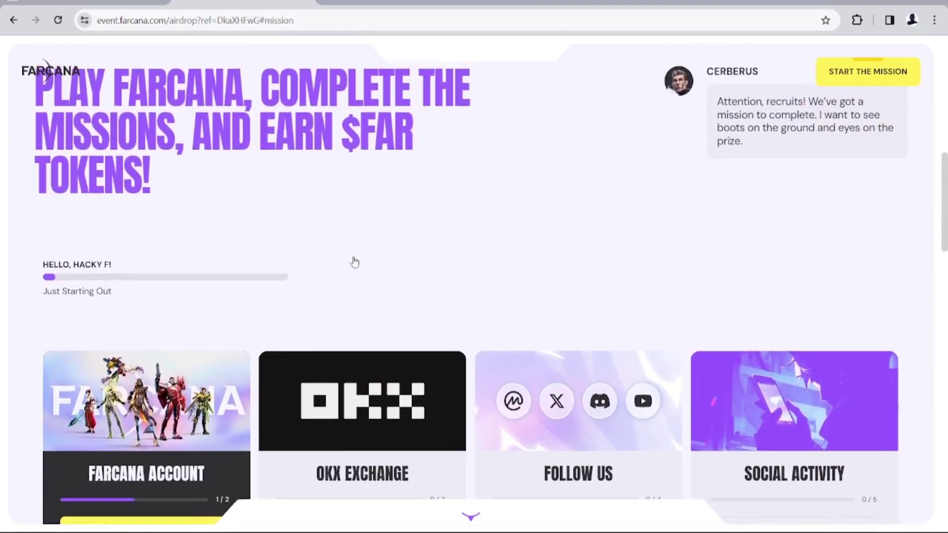